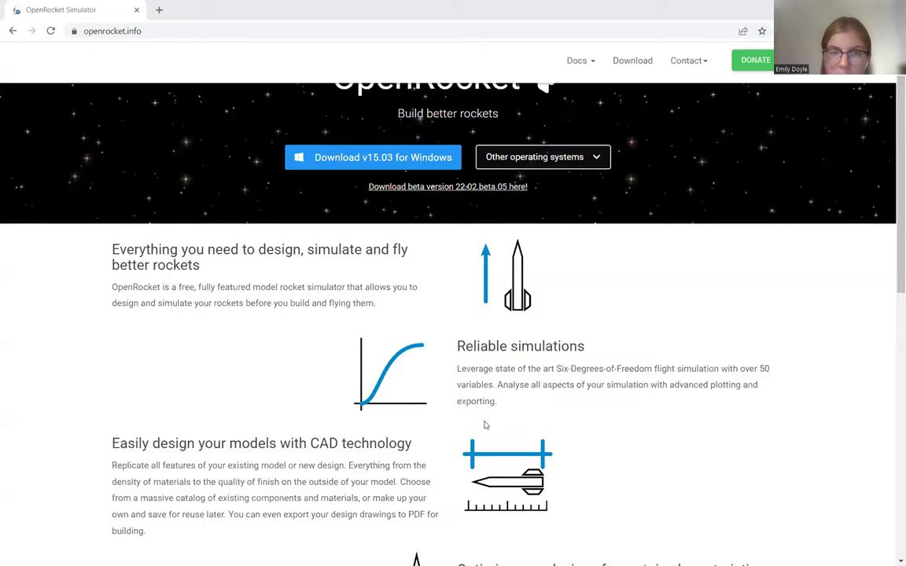
# - Browse the openrocket.info downloads, checking the list for other operating systems
pyautogui.hotkey('ctrl', 'l')
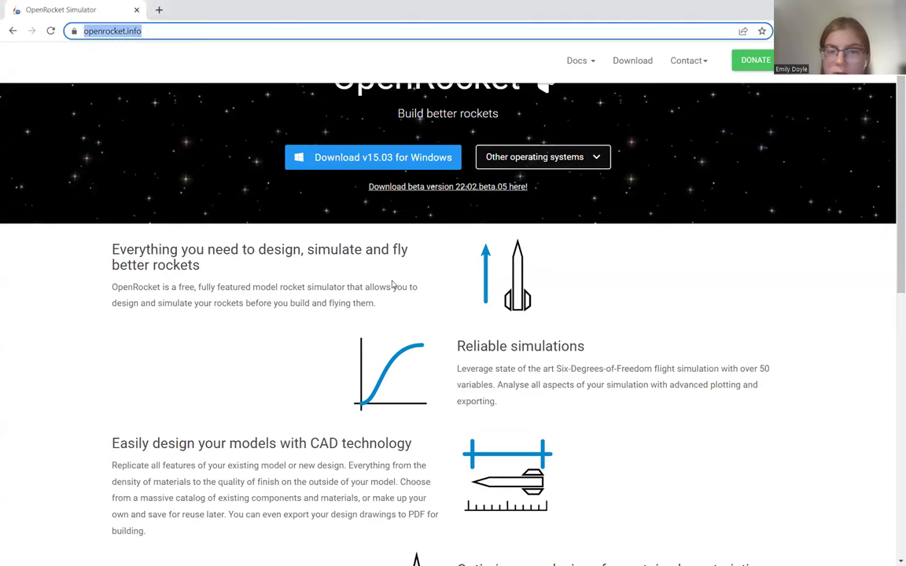
pyautogui.click(393, 284)
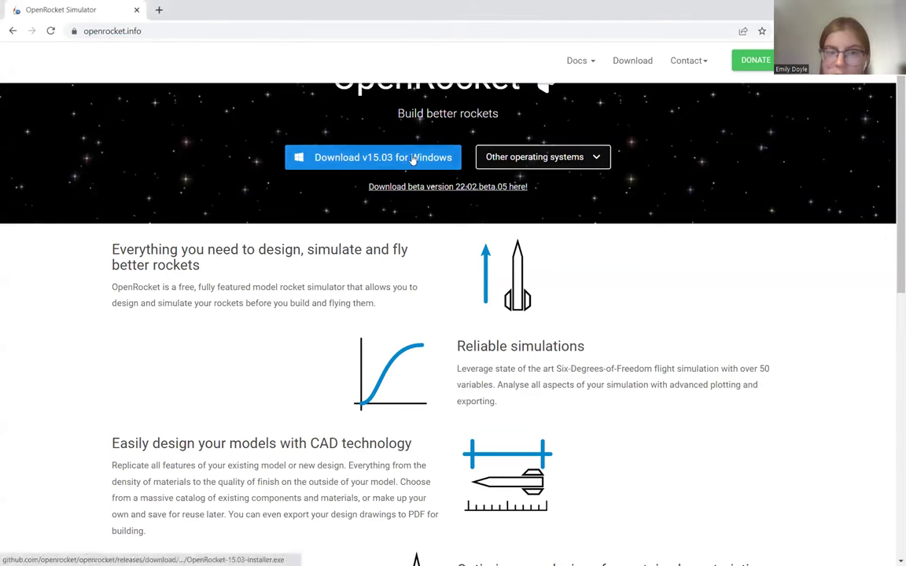
pyautogui.click(584, 157)
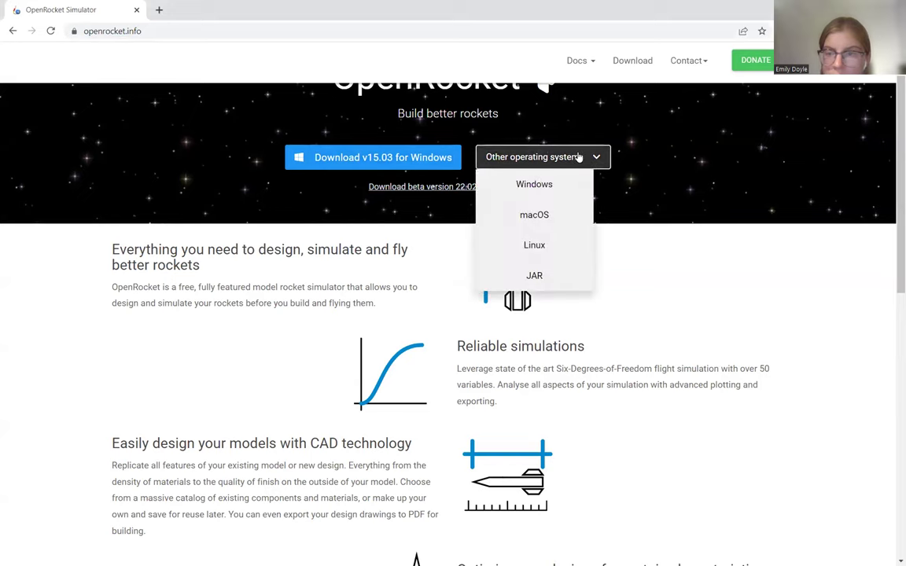
pyautogui.click(445, 307)
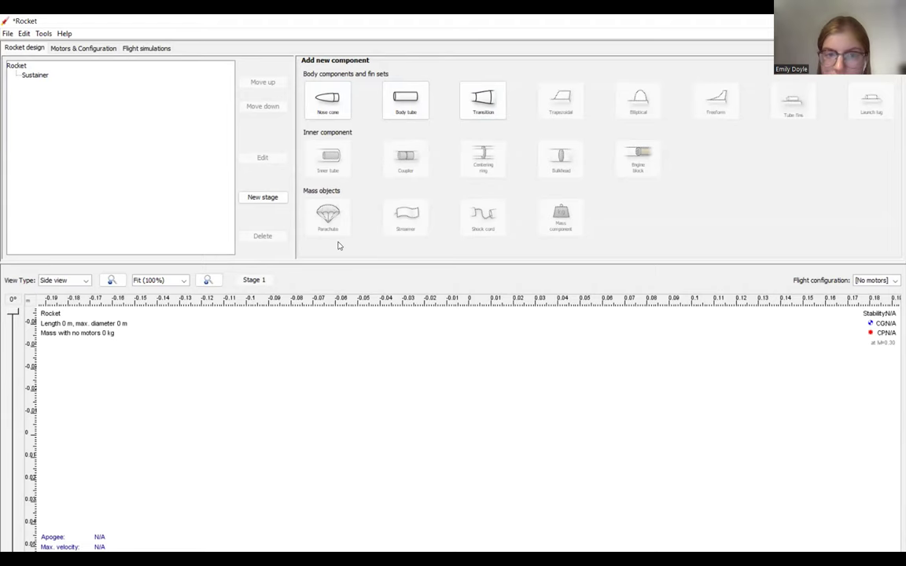
# - Add a nose cone and keep its shape as Ogive
pyautogui.click(328, 107)
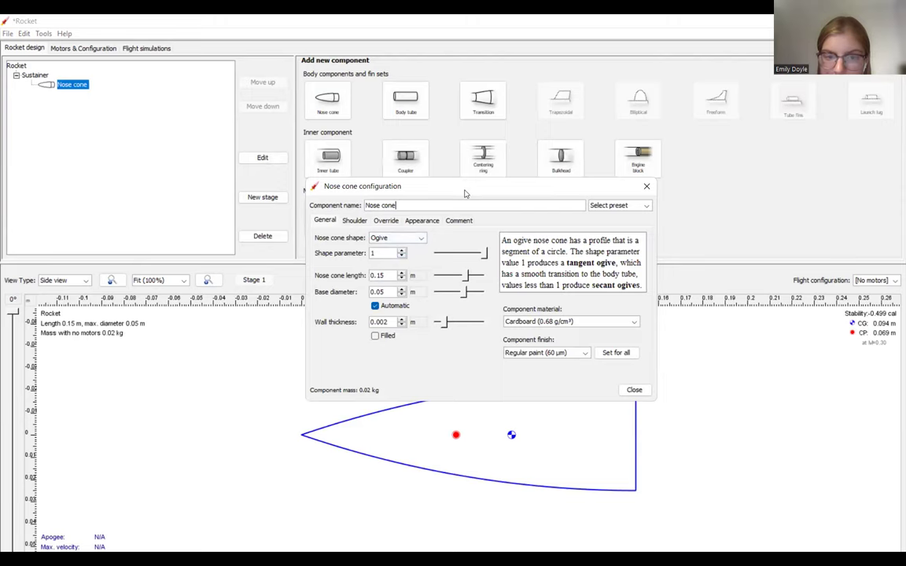
pyautogui.moveTo(464, 194); pyautogui.dragTo(465, 201)
pyautogui.click(421, 248)
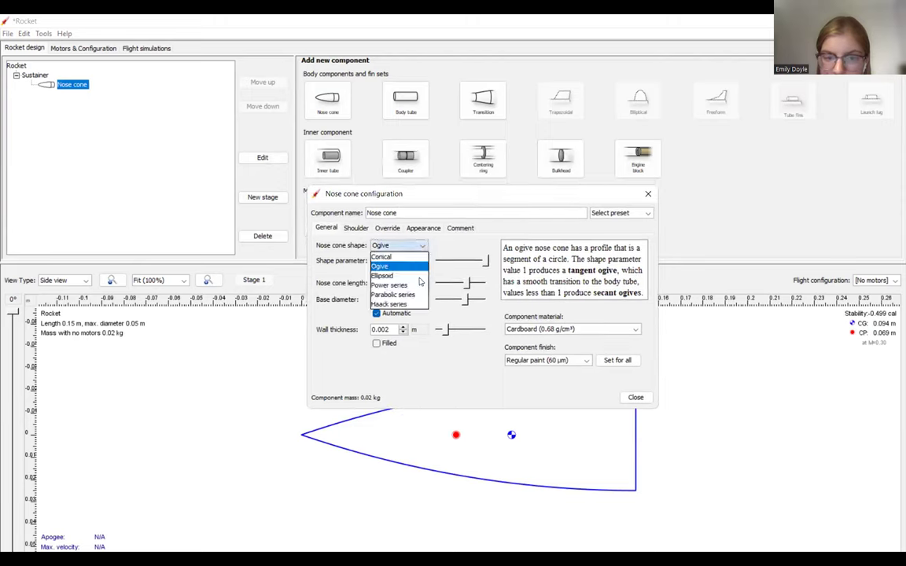
pyautogui.click(386, 261)
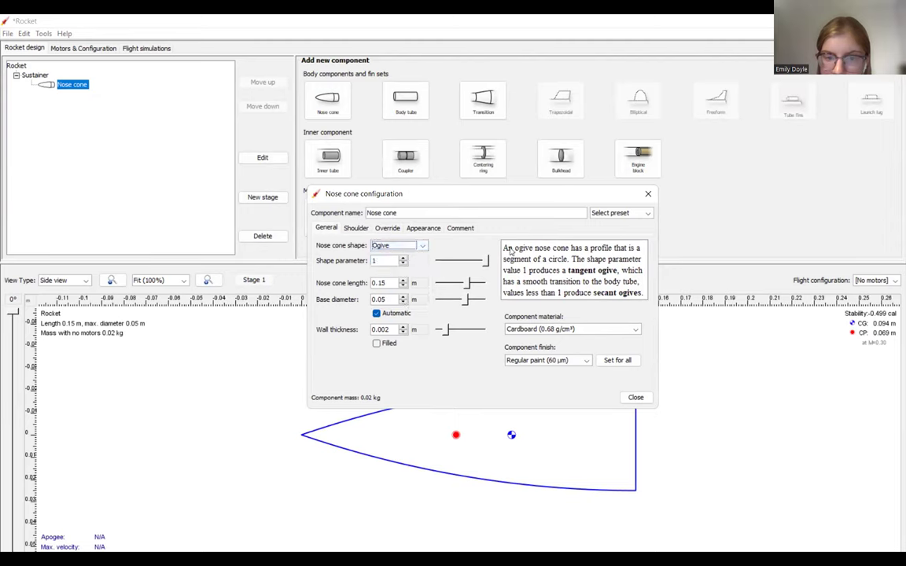
pyautogui.moveTo(510, 250); pyautogui.dragTo(611, 293)
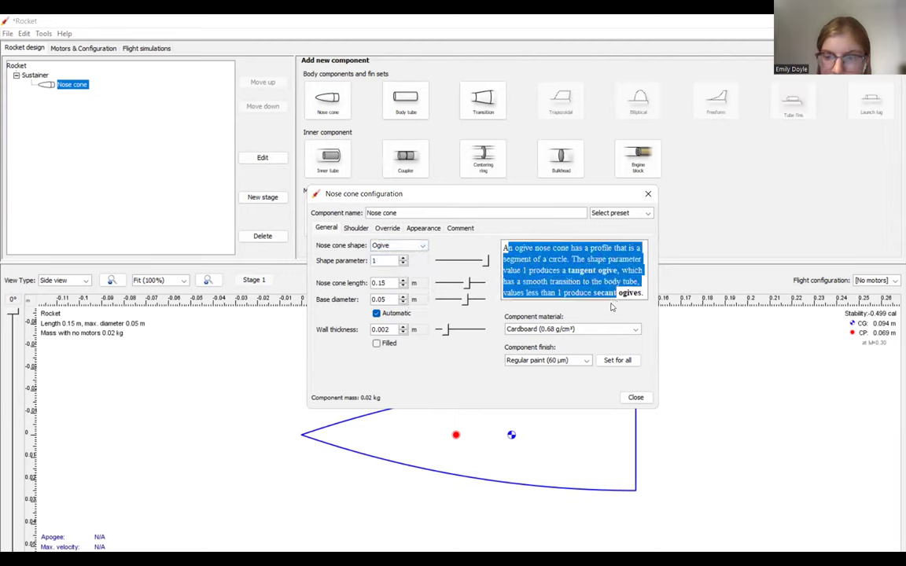
pyautogui.click(626, 291)
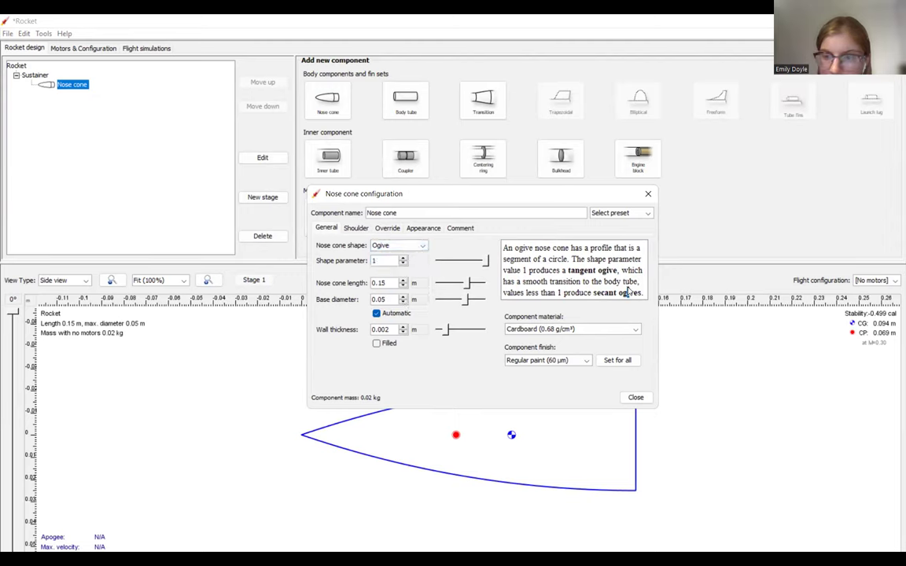
# - Make the nose cone carbon fiber with Regular paint finish, applied to all components
pyautogui.click(570, 328)
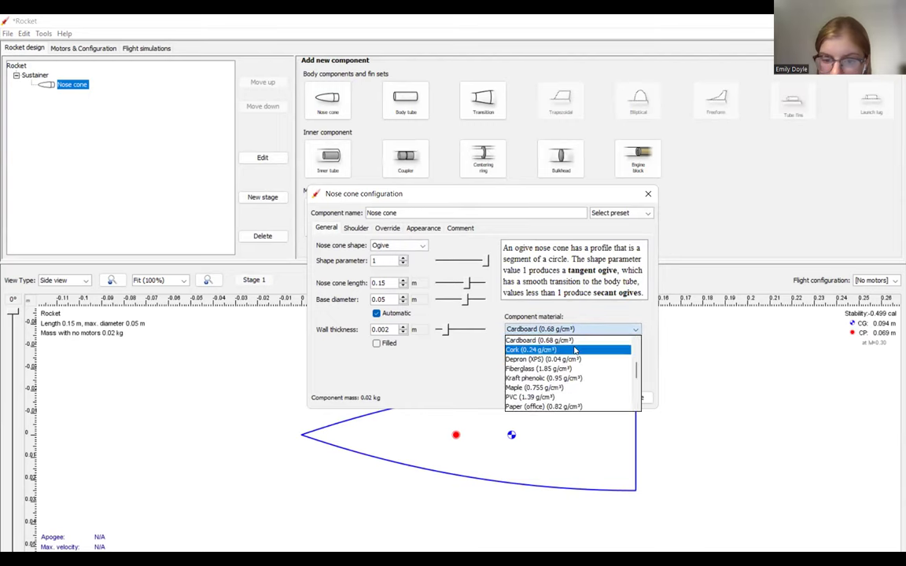
pyautogui.scroll(3, 567, 354)
pyautogui.click(568, 358)
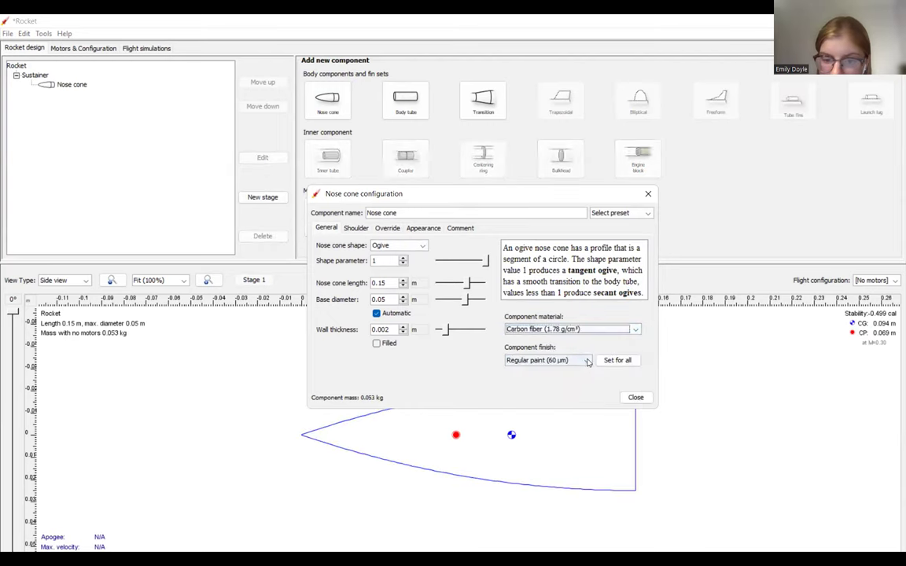
pyautogui.click(580, 360)
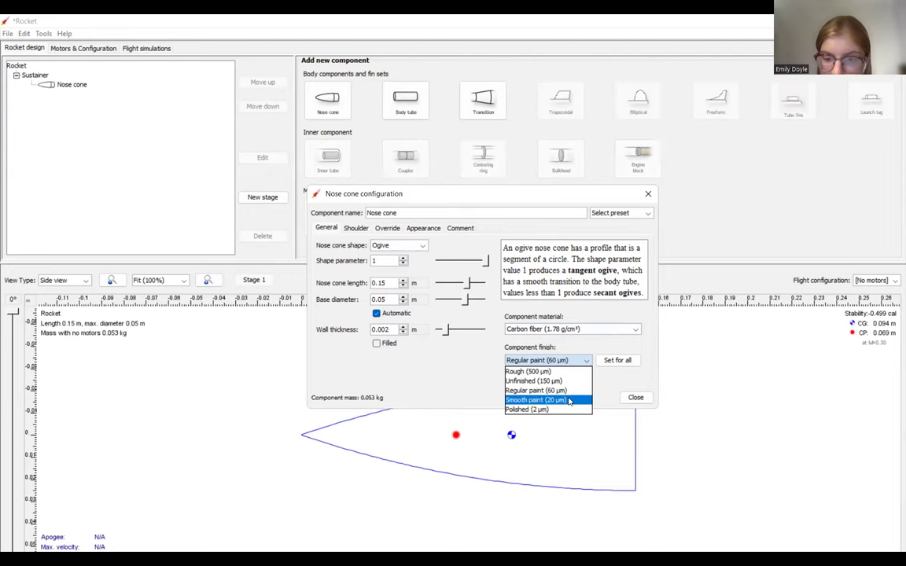
pyautogui.click(566, 390)
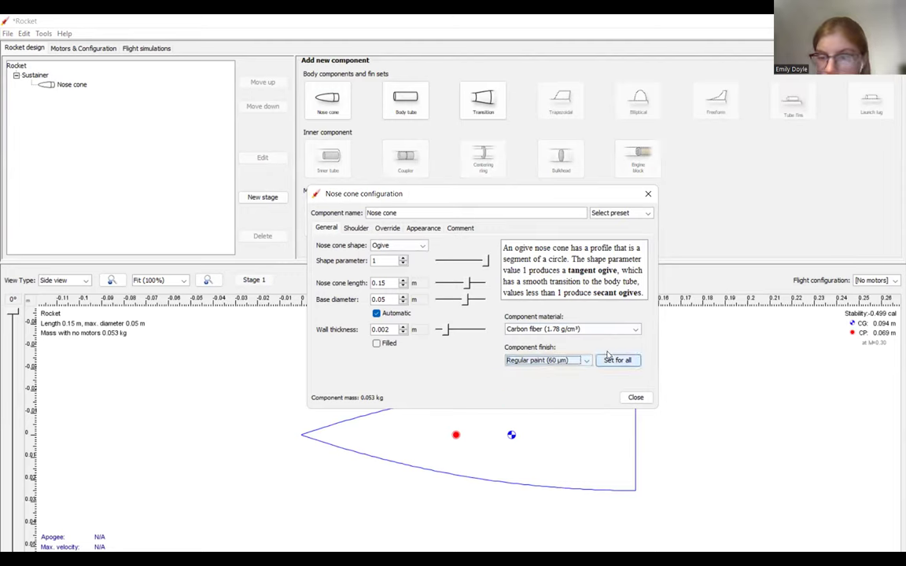
pyautogui.click(610, 363)
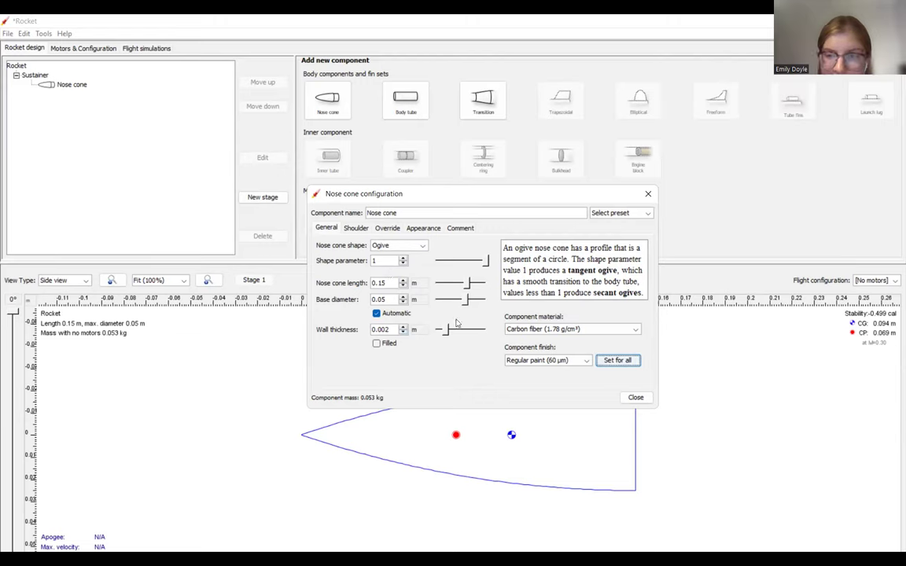
# - Add a carbon-fiber body tube with Regular paint finish behind the nose cone
pyautogui.click(639, 397)
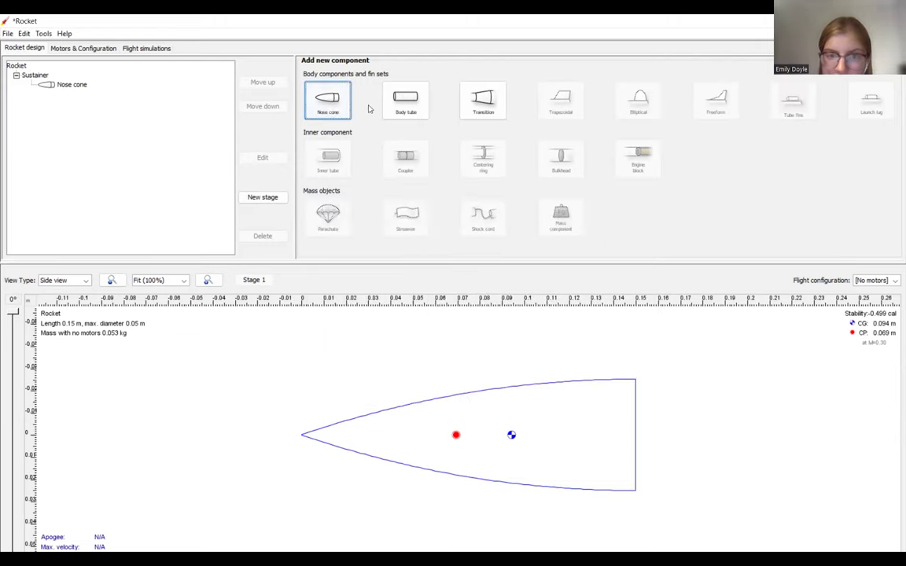
pyautogui.click(414, 110)
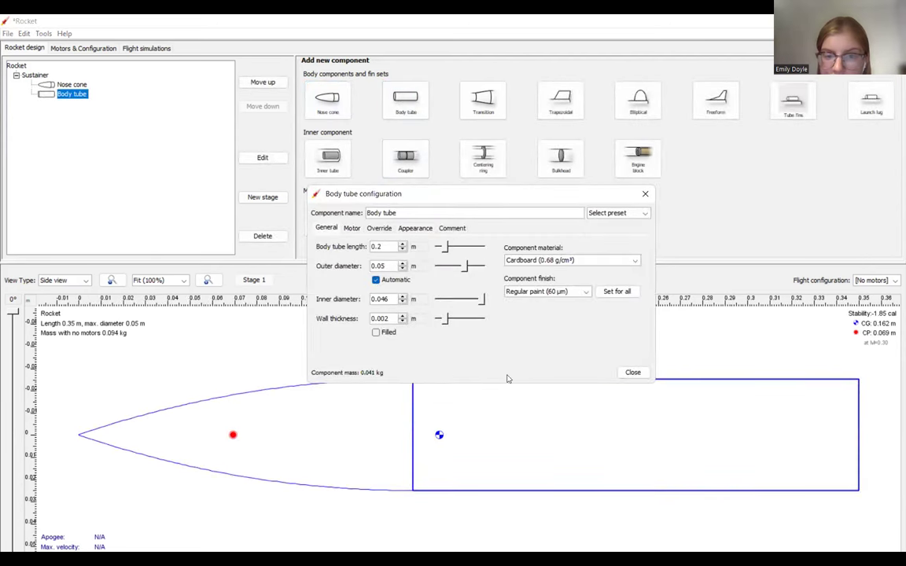
pyautogui.click(415, 213)
pyautogui.click(570, 260)
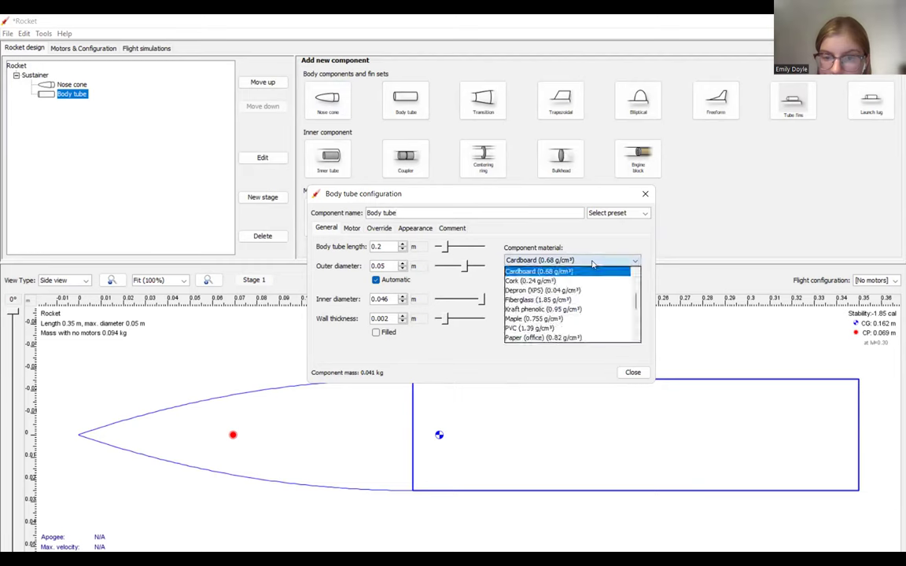
pyautogui.click(586, 291)
pyautogui.click(583, 292)
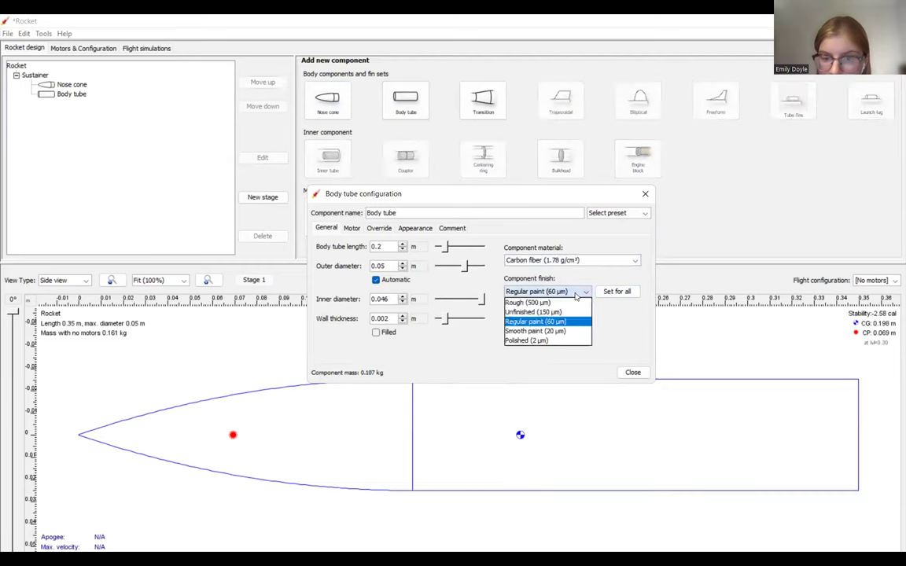
pyautogui.click(578, 320)
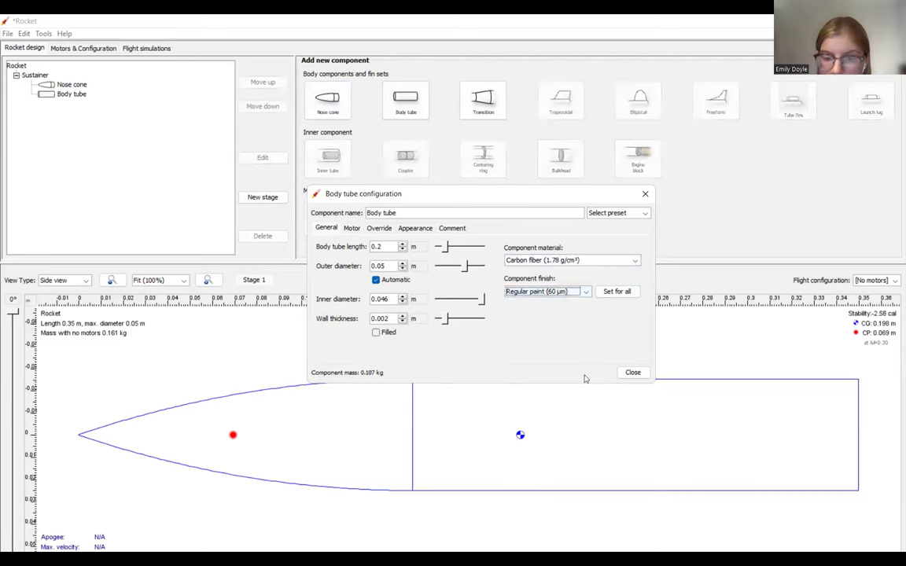
pyautogui.click(639, 372)
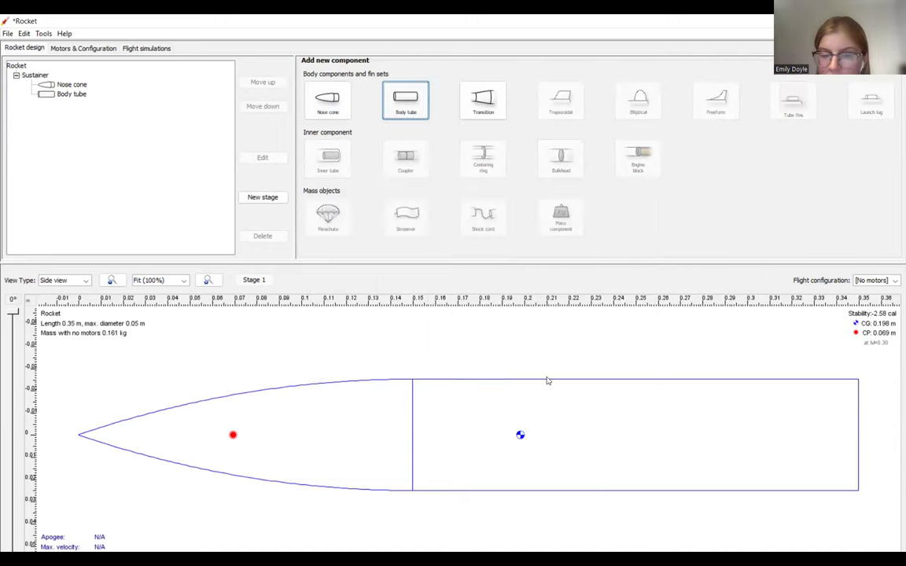
# - Remove an extra body tube and paste two copies of the carbon-fiber tube
pyautogui.click(408, 104)
pyautogui.click(641, 374)
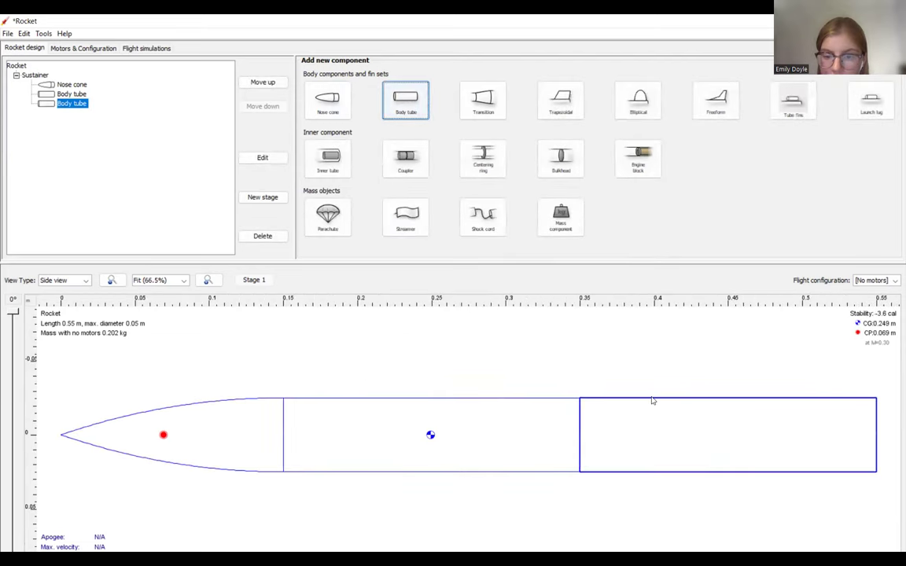
pyautogui.press('Delete')
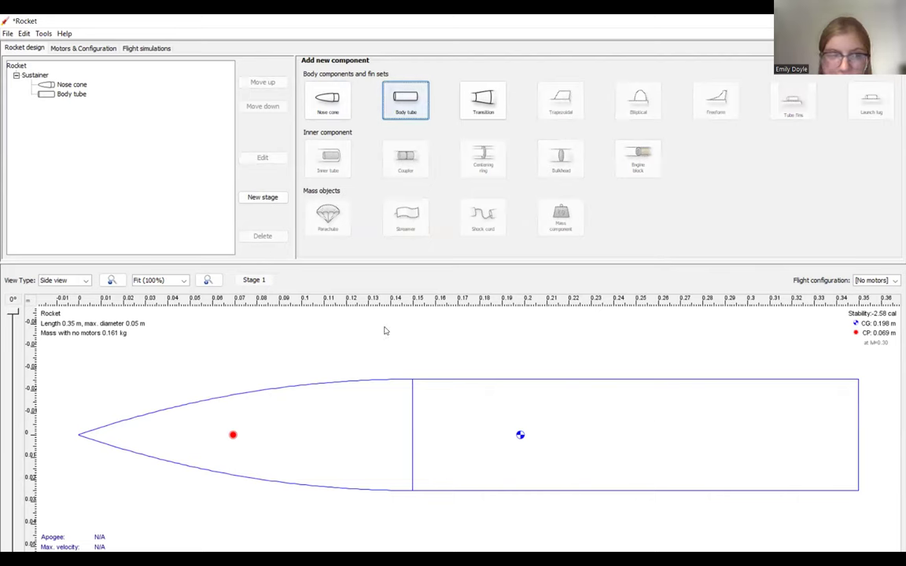
pyautogui.click(72, 94)
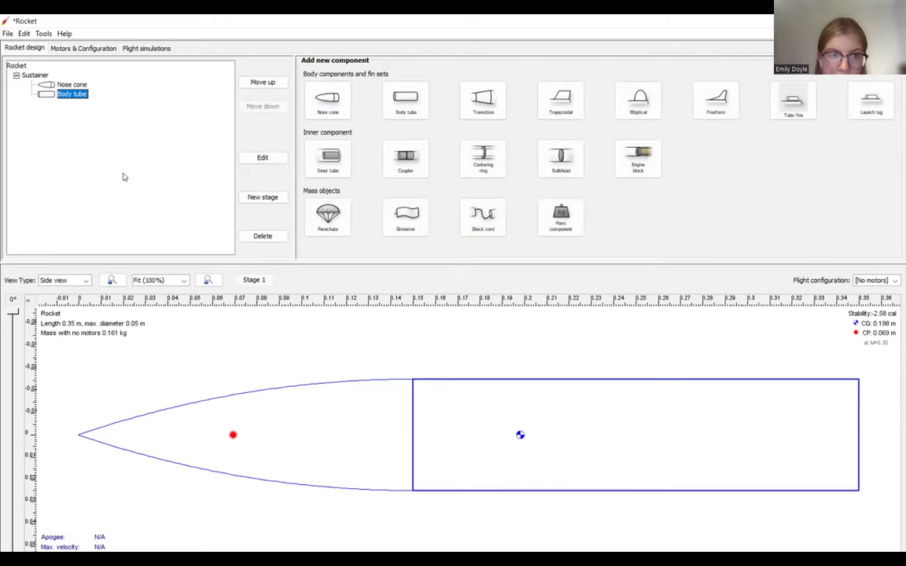
pyautogui.hotkey('ctrl', 'v')
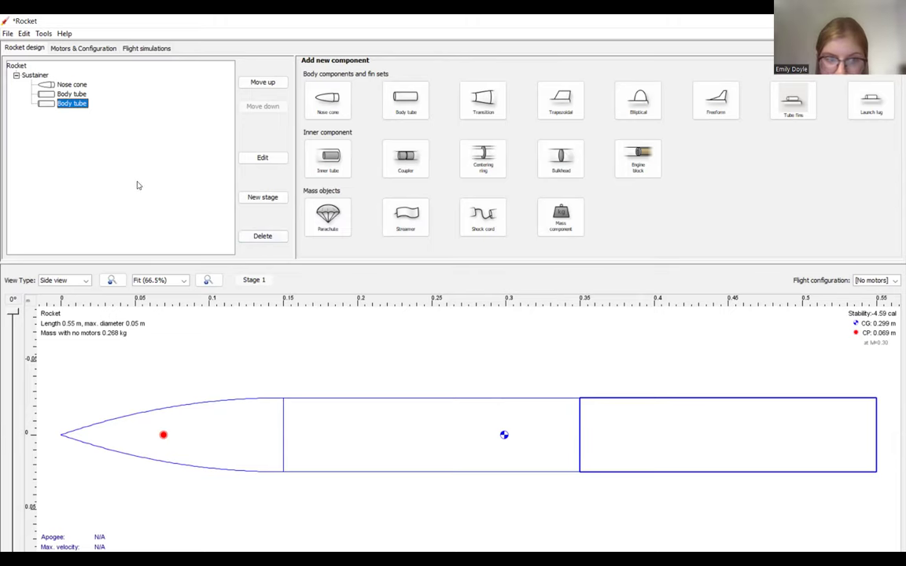
pyautogui.hotkey('ctrl', 'v')
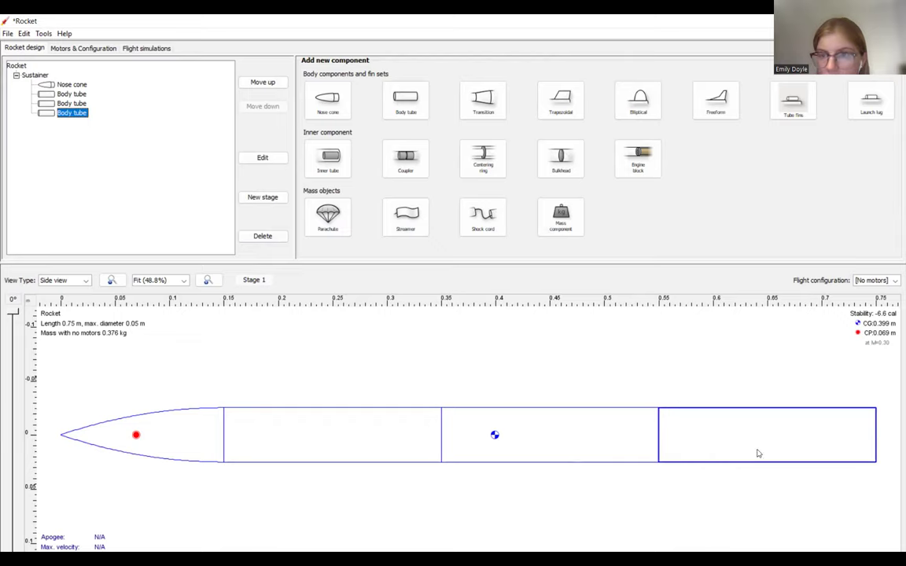
# - Add a three-fin freeform fin set with carbon fiber fins and carbon fiber fillets
pyautogui.click(717, 111)
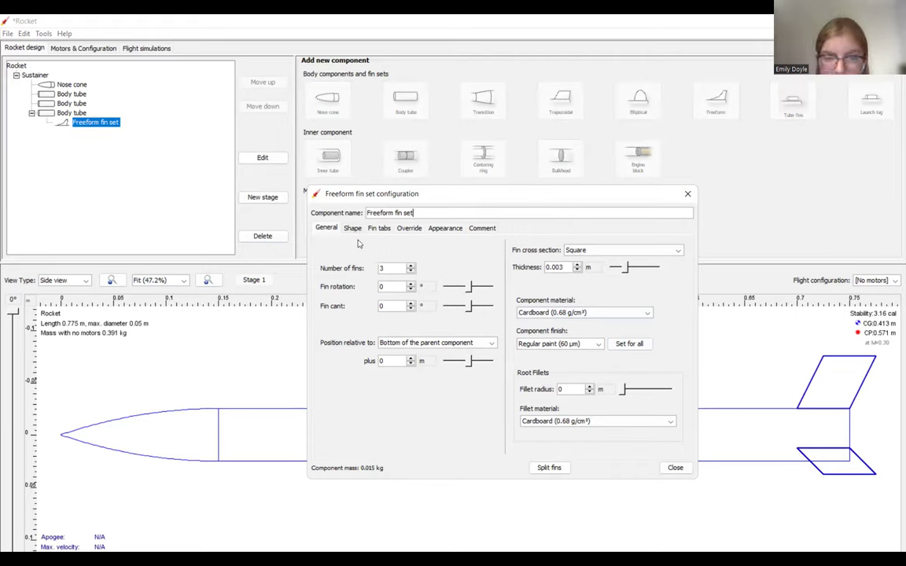
pyautogui.click(404, 269)
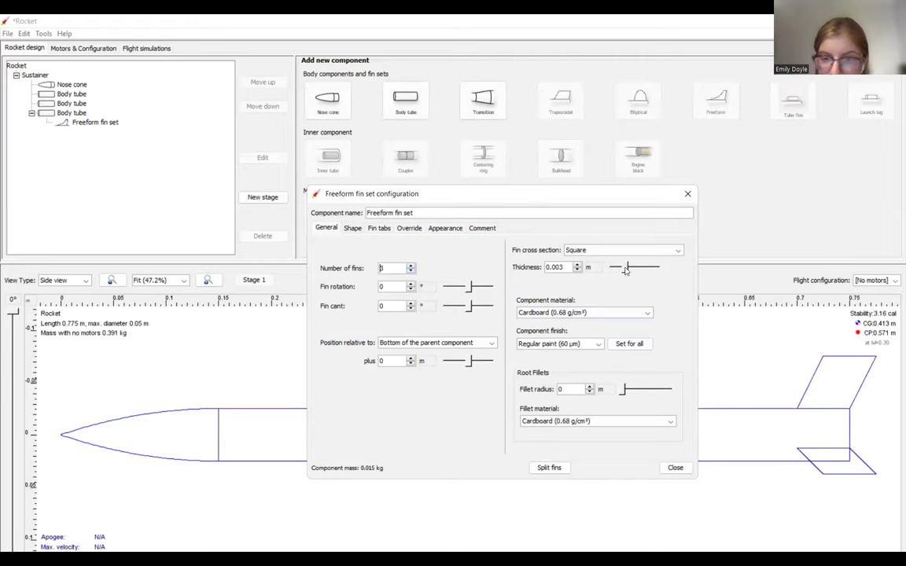
pyautogui.click(590, 313)
pyautogui.scroll(1, 604, 330)
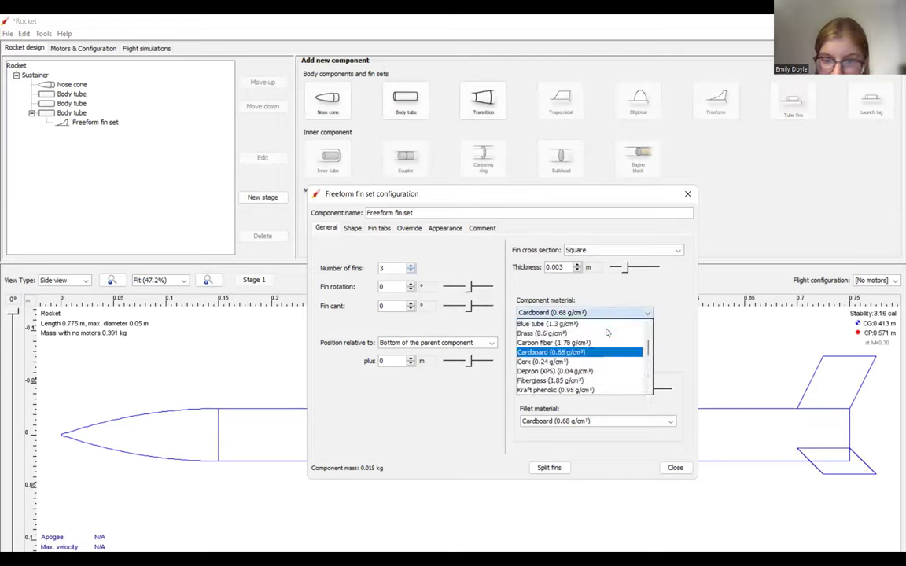
pyautogui.click(602, 342)
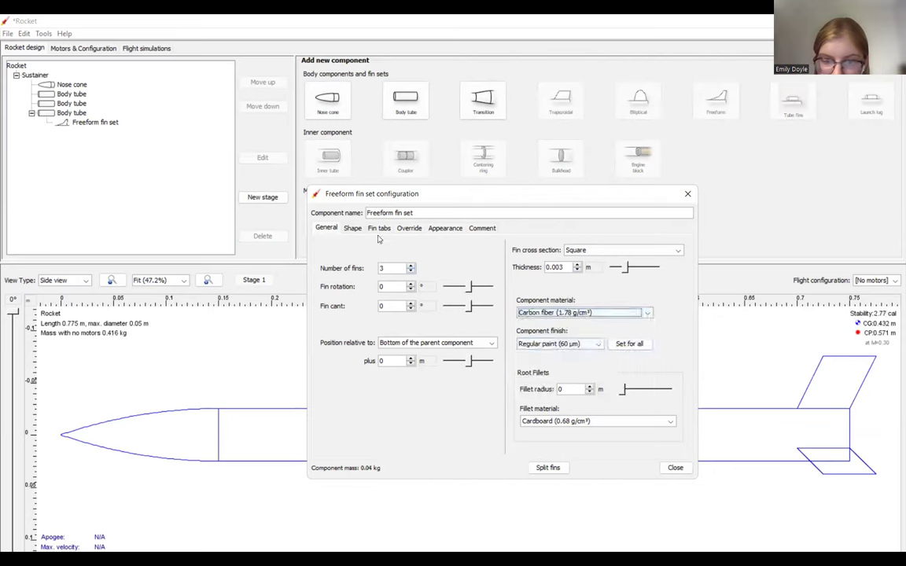
pyautogui.click(593, 422)
pyautogui.scroll(1, 582, 448)
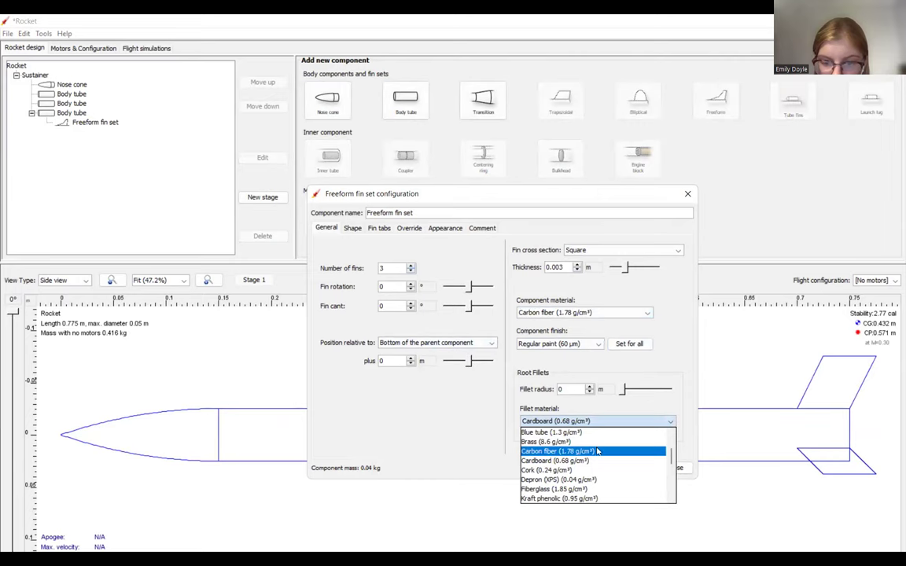
pyautogui.click(562, 449)
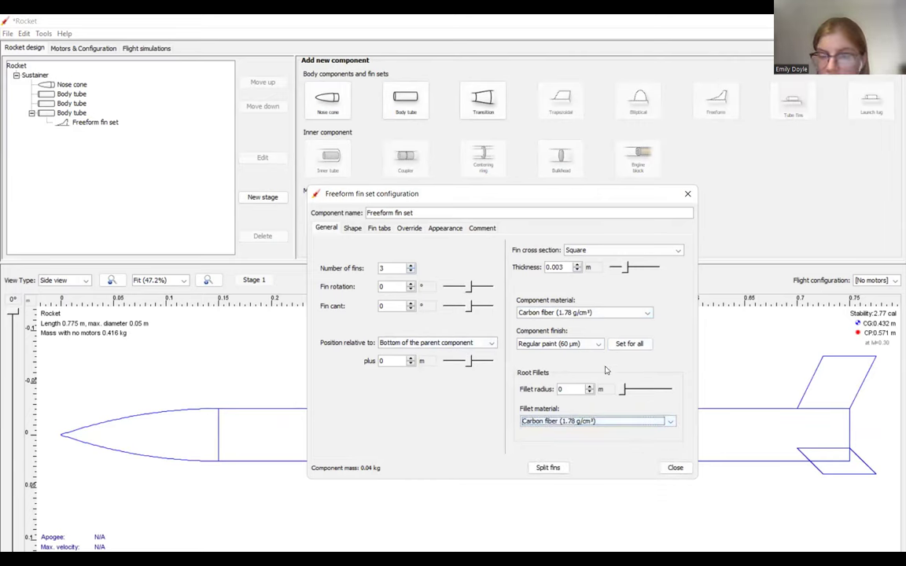
pyautogui.click(353, 228)
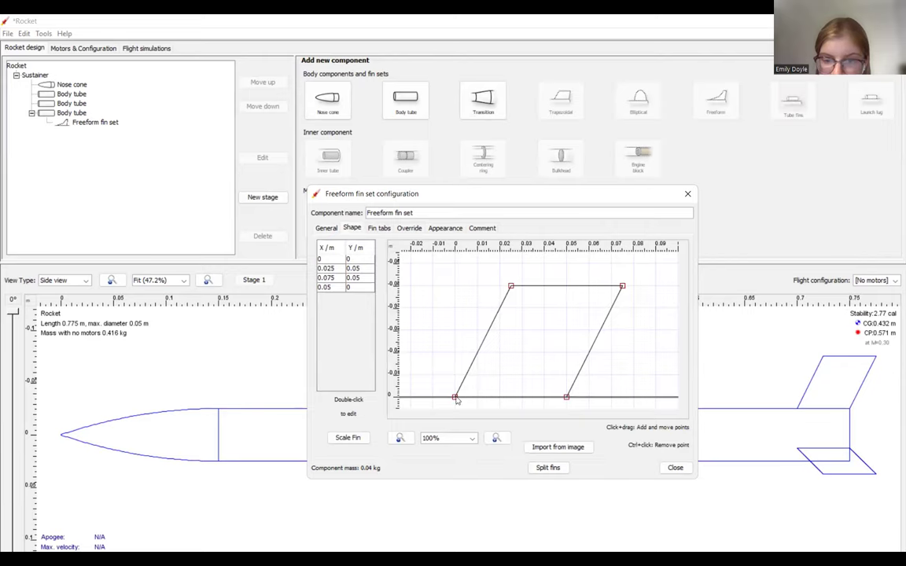
# - Drag the fin points to a trapezoid: 0/0, 0.04/0.027, 0.078/0.027, 0.078/0
pyautogui.moveTo(456, 398); pyautogui.dragTo(425, 398)
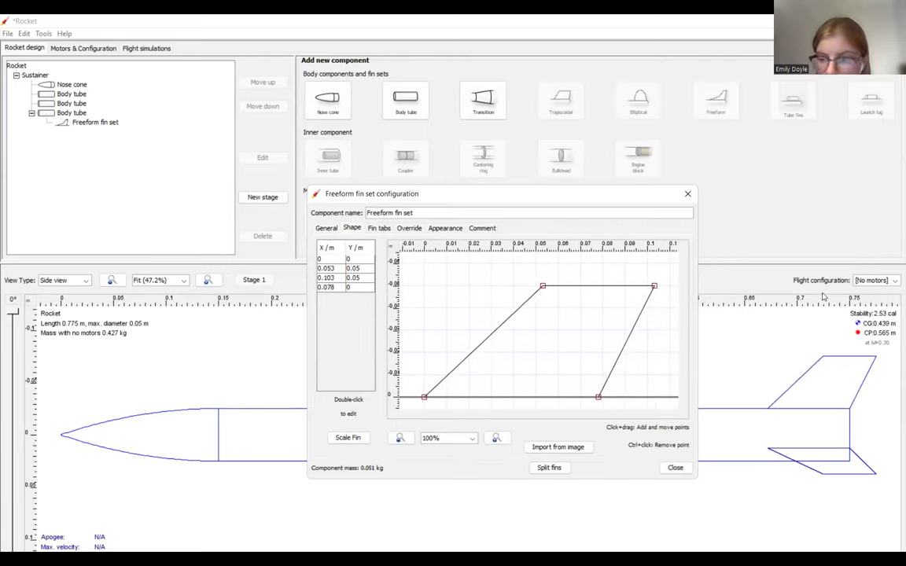
pyautogui.moveTo(543, 289); pyautogui.dragTo(512, 332)
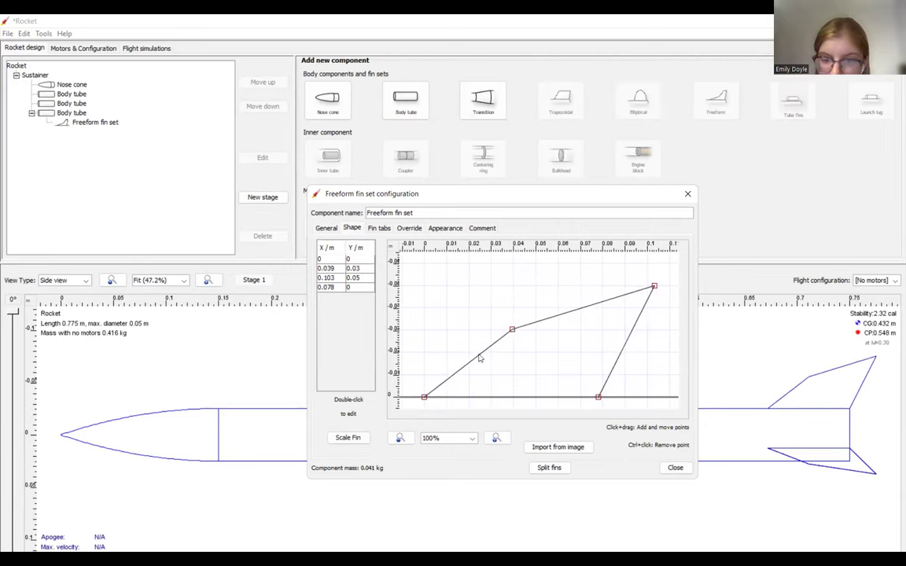
pyautogui.moveTo(476, 359); pyautogui.dragTo(451, 315)
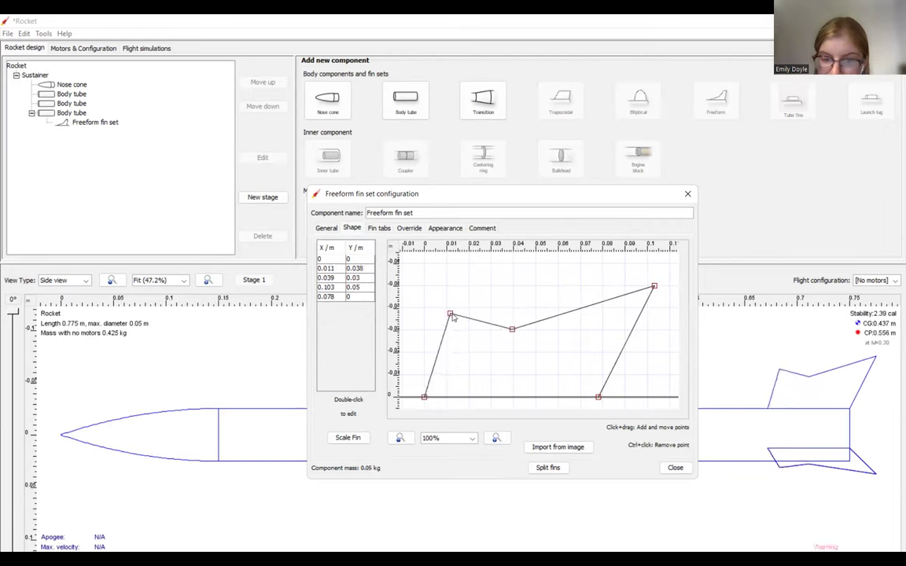
pyautogui.keyDown('ctrl'); pyautogui.click(450, 315); pyautogui.keyUp('ctrl')
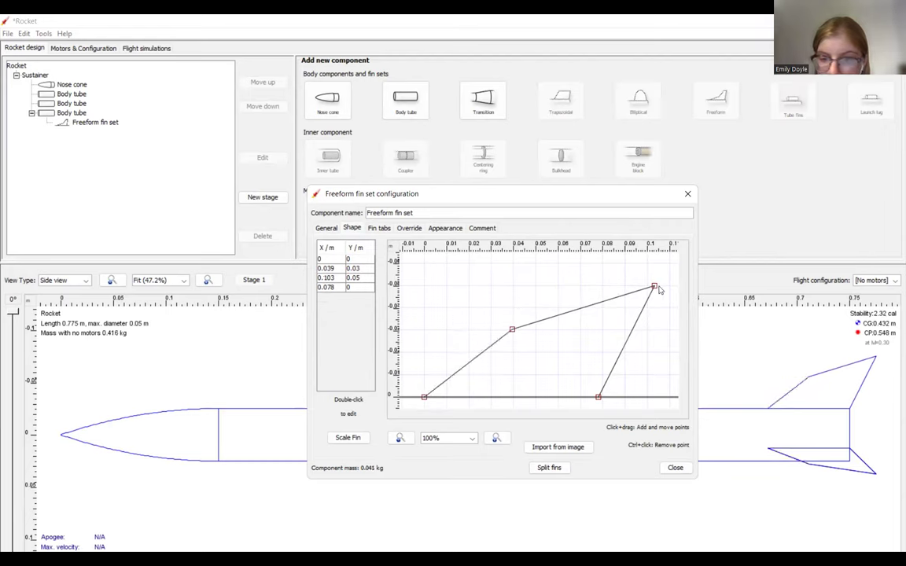
pyautogui.moveTo(655, 288); pyautogui.dragTo(624, 334)
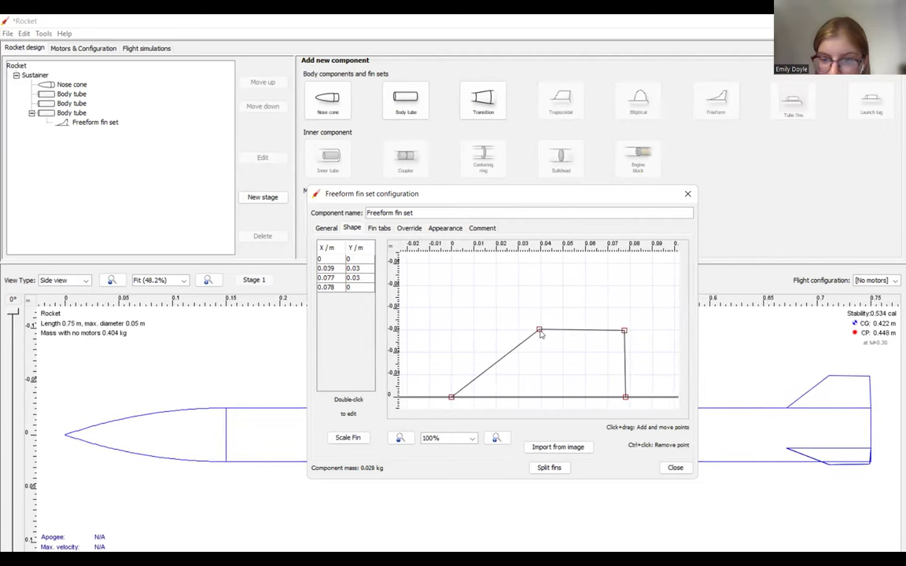
pyautogui.moveTo(540, 334)
pyautogui.mouseDown()
pyautogui.moveTo(543, 315)
pyautogui.moveTo(542, 341)
pyautogui.mouseUp()
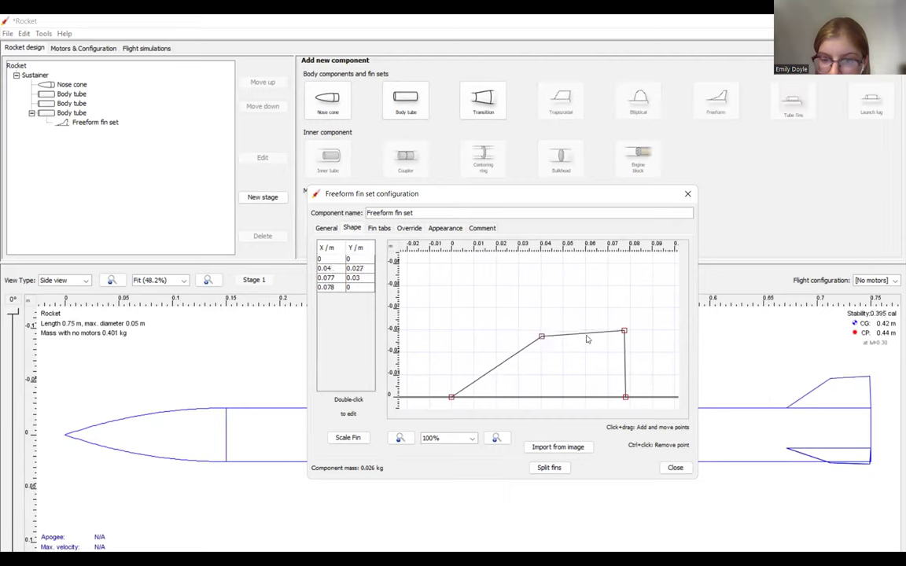
pyautogui.moveTo(623, 331); pyautogui.dragTo(627, 340)
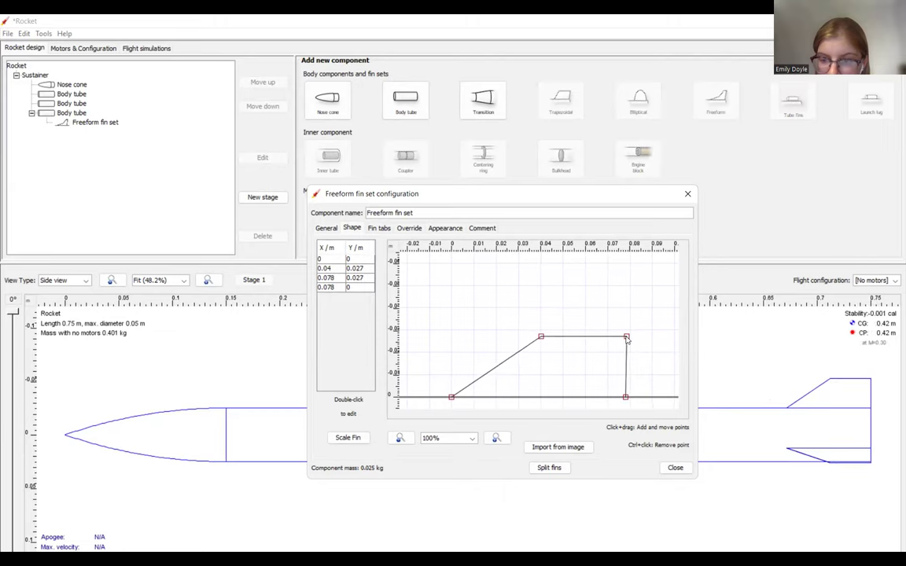
# - Close the fin set settings and select the middle body tube
pyautogui.click(675, 467)
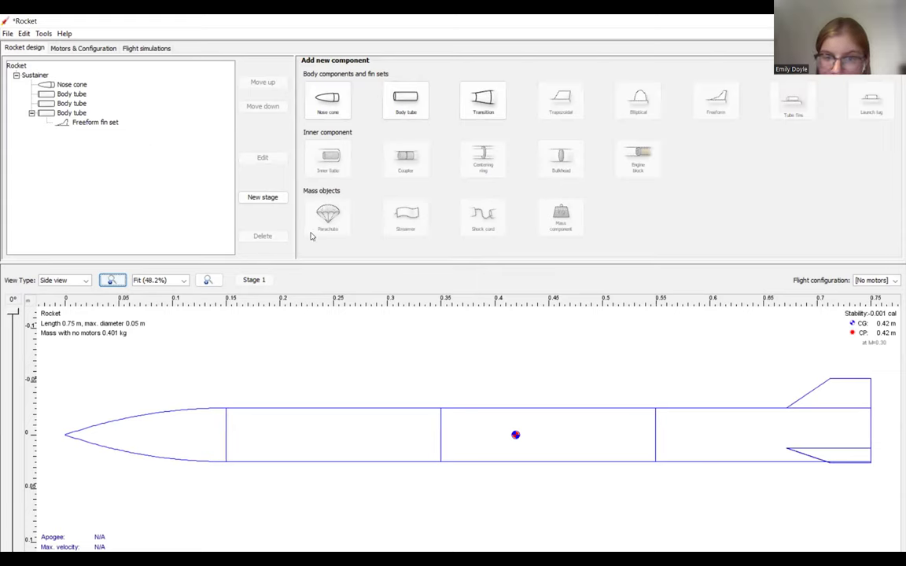
pyautogui.click(486, 428)
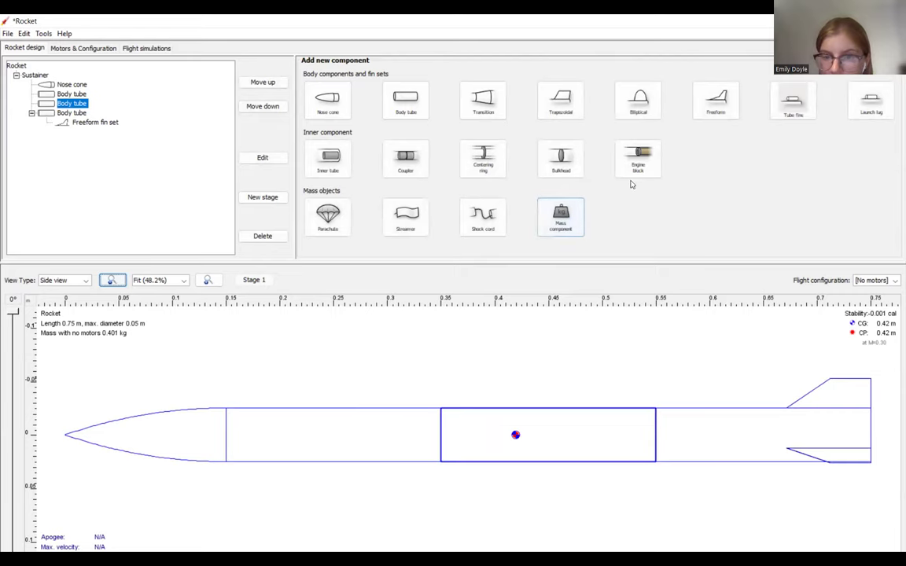
pyautogui.click(635, 176)
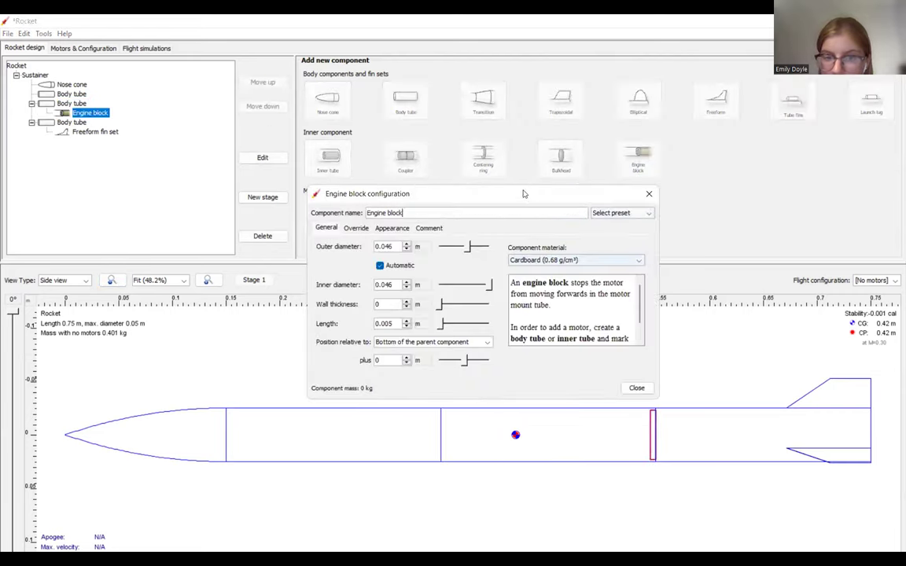
pyautogui.moveTo(530, 188); pyautogui.dragTo(533, 181)
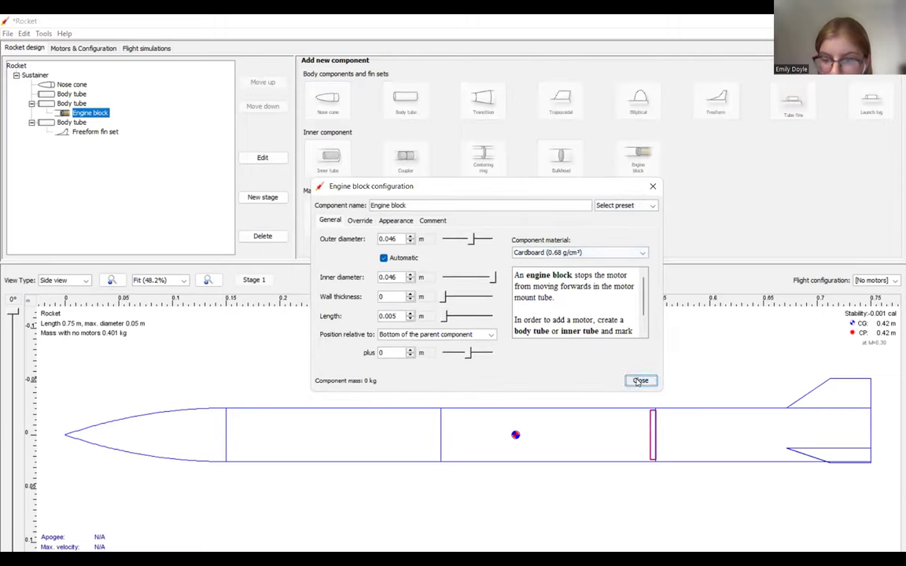
pyautogui.click(639, 381)
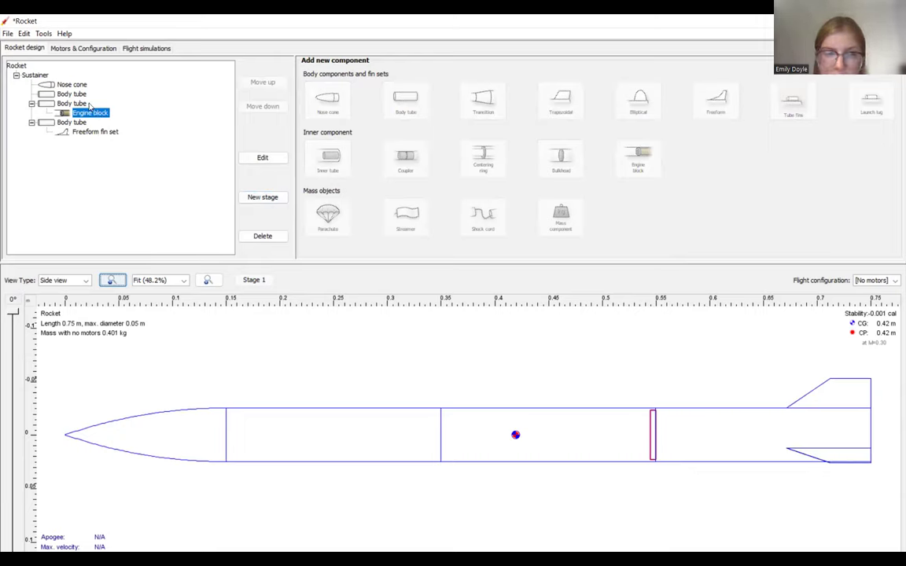
pyautogui.press('Delete')
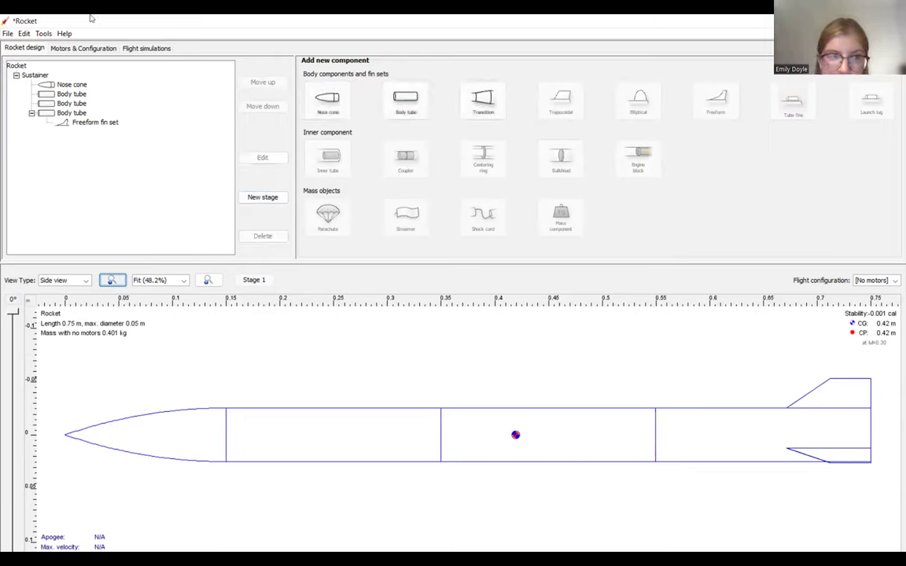
pyautogui.click(33, 75)
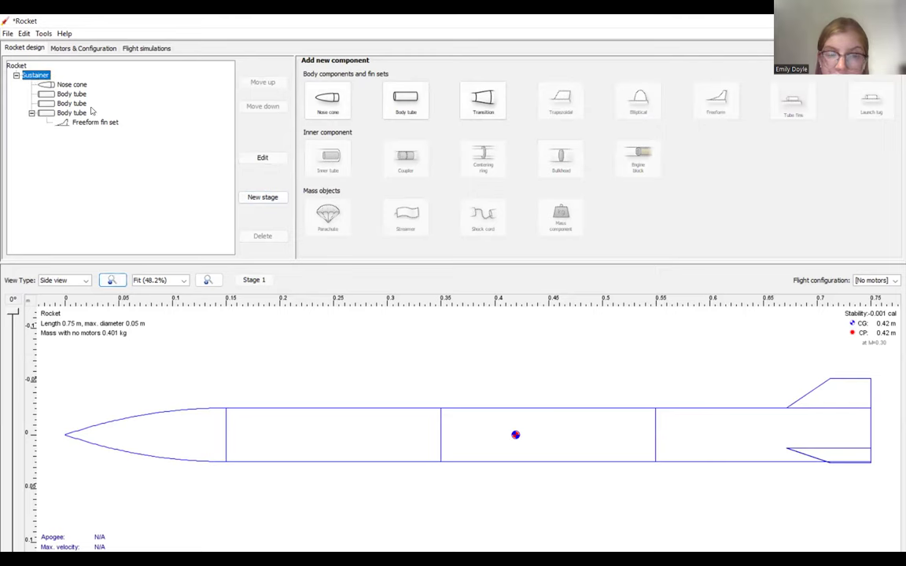
pyautogui.click(263, 158)
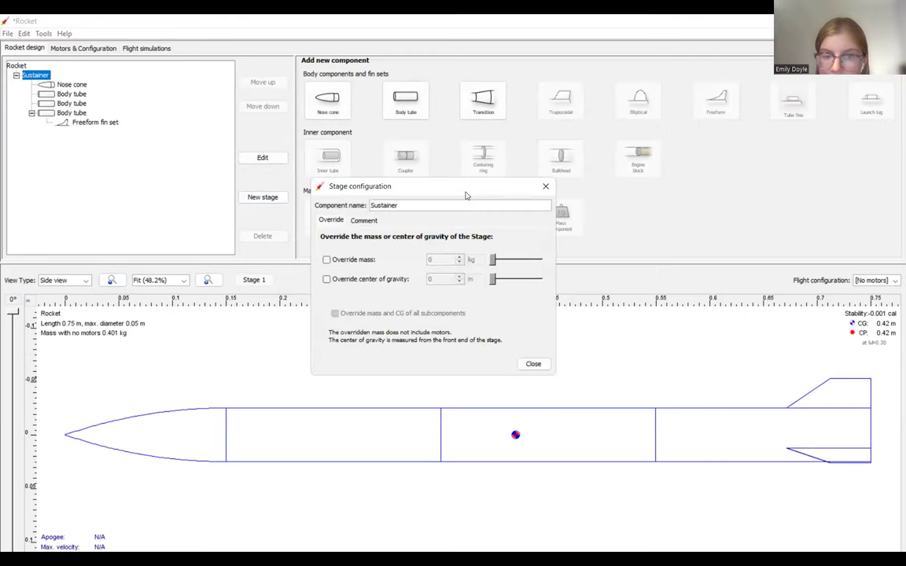
pyautogui.moveTo(465, 195); pyautogui.dragTo(486, 191)
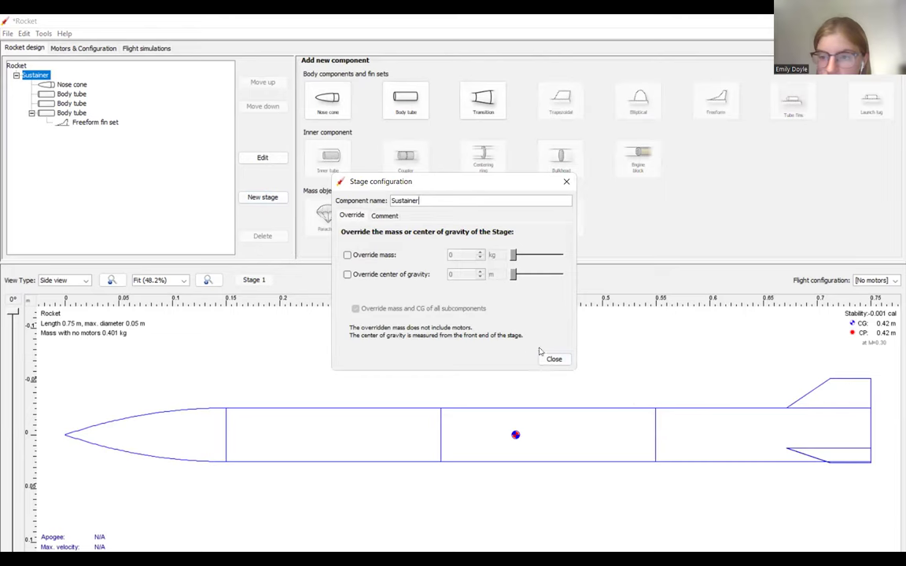
pyautogui.click(553, 362)
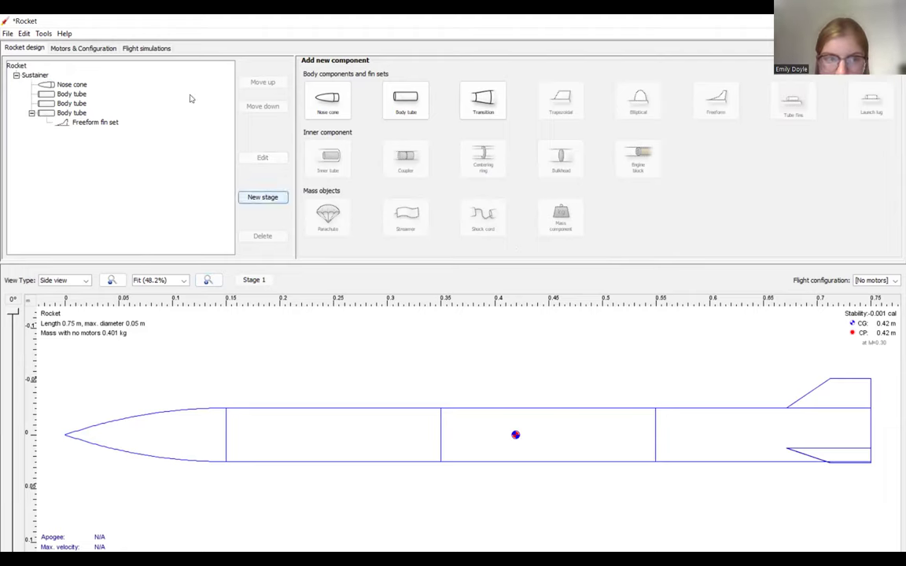
# - Make the rear body tube the motor mount and browse the rocket motor list
pyautogui.click(84, 46)
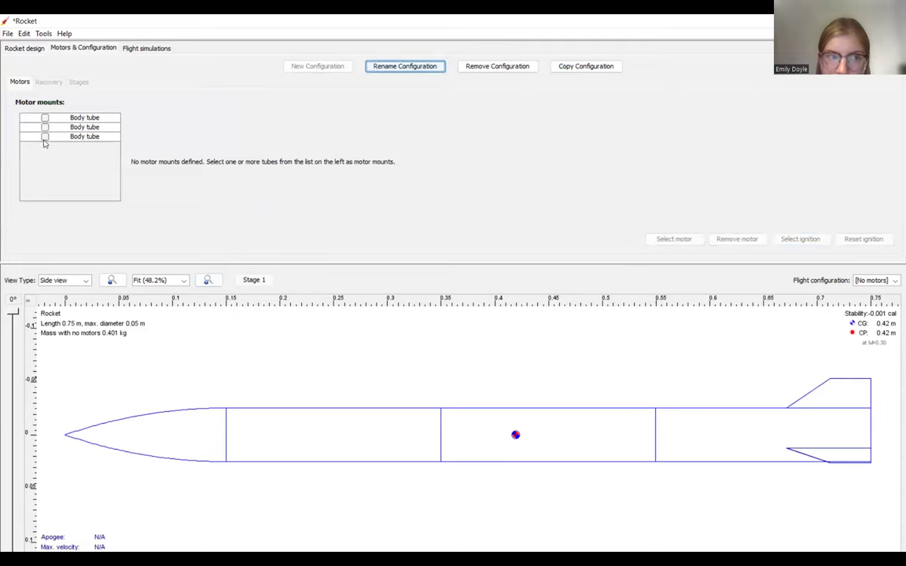
pyautogui.click(44, 136)
pyautogui.click(673, 239)
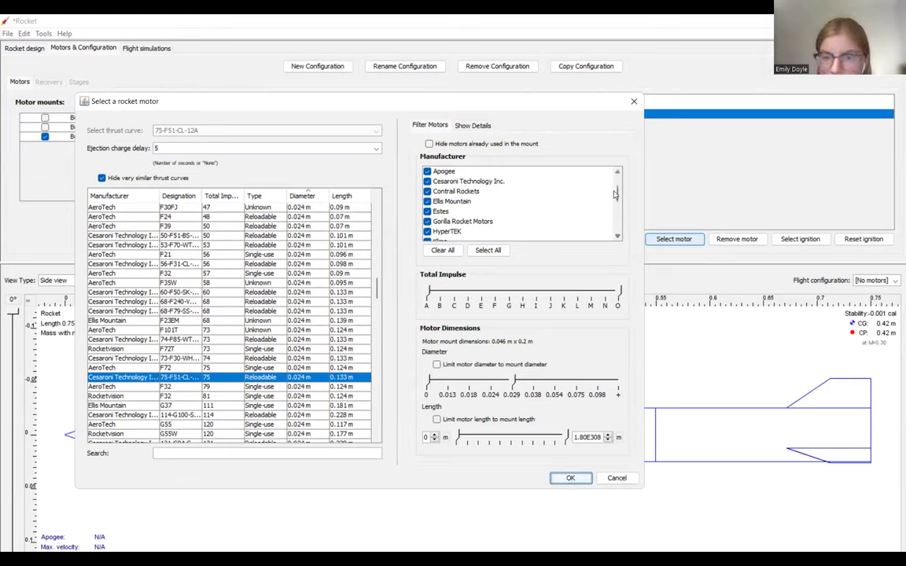
pyautogui.scroll(-6, 618, 194)
pyautogui.scroll(7, 621, 191)
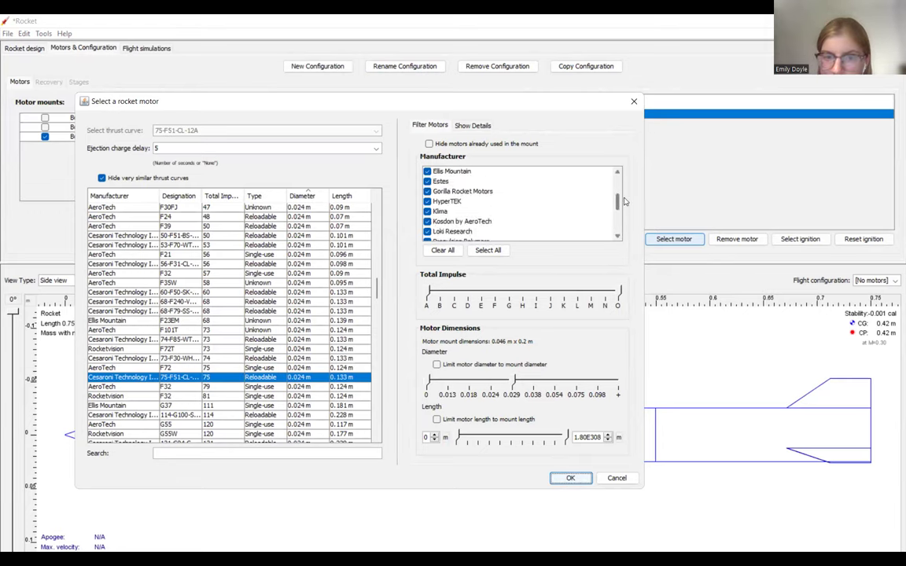
pyautogui.scroll(1, 621, 188)
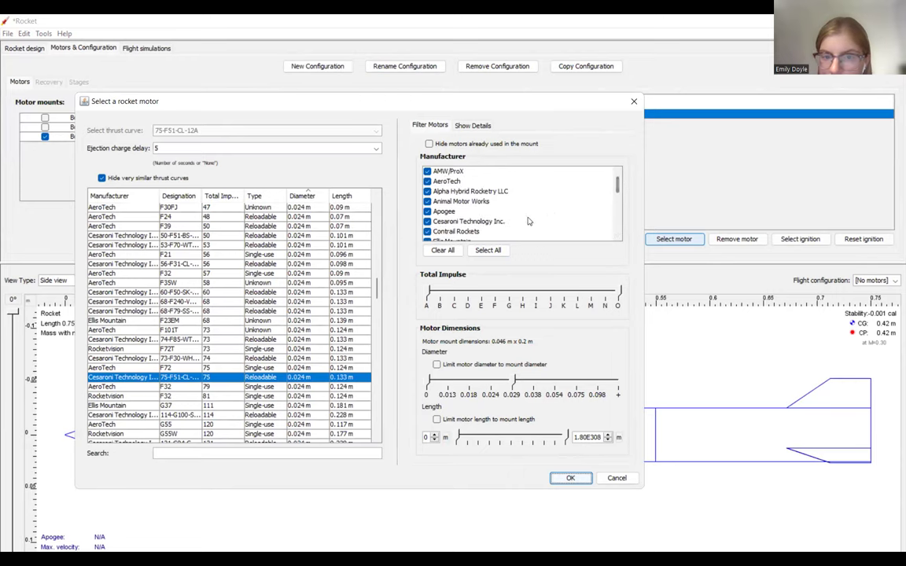
pyautogui.scroll(-3, 519, 206)
pyautogui.scroll(-3, 526, 210)
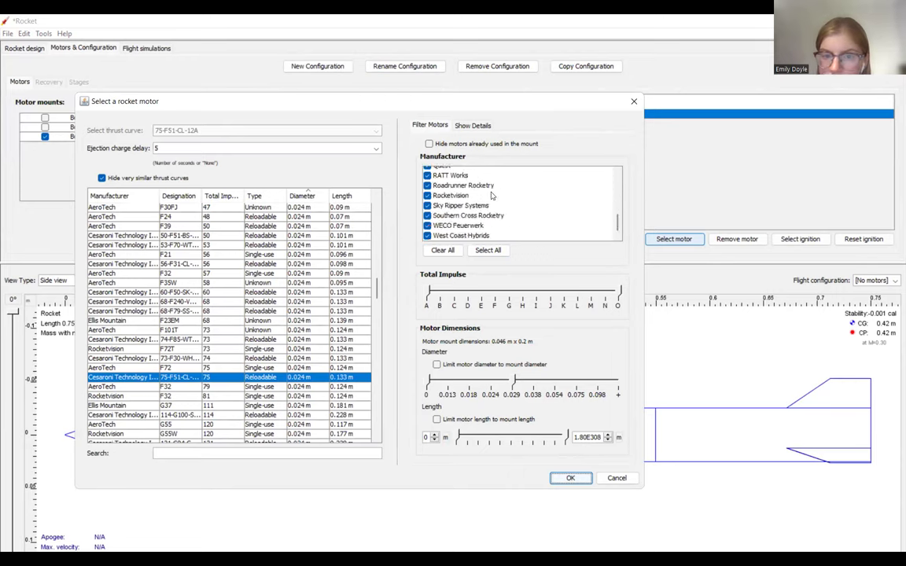
pyautogui.scroll(3, 522, 211)
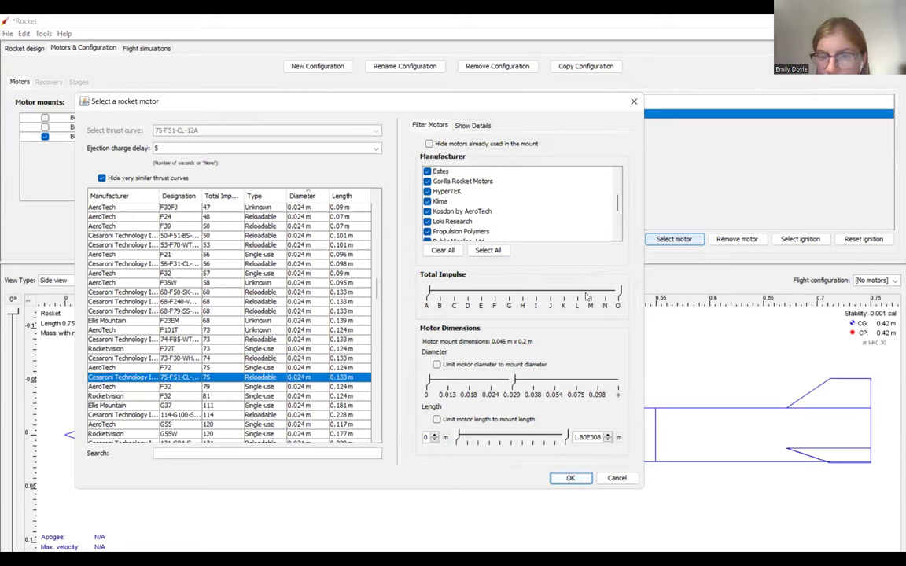
# - Show thrust details for the Cesaroni 75-F51-CL-12A 24 mm motor
pyautogui.click(474, 126)
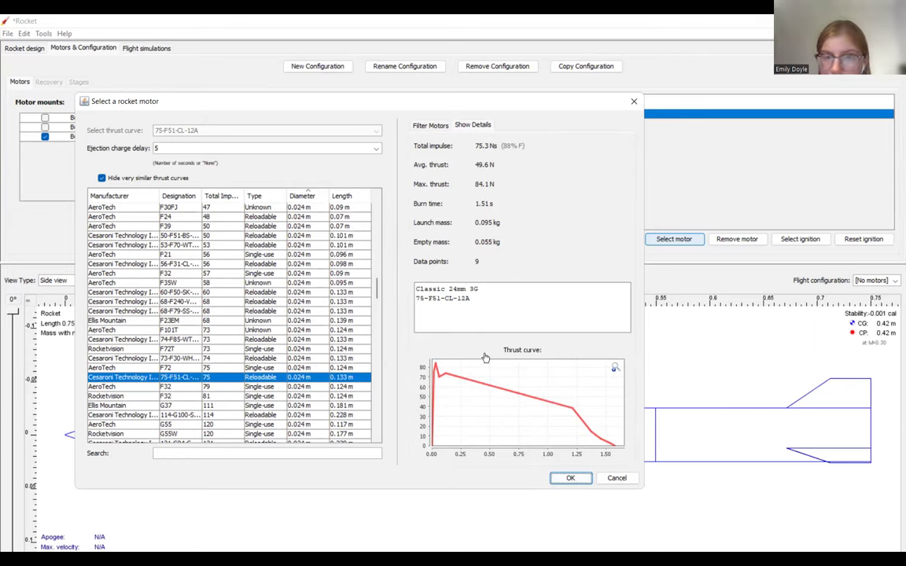
# - Assign the 75-F51-CL-12A-5 motor to the rear body tube mount
pyautogui.click(569, 479)
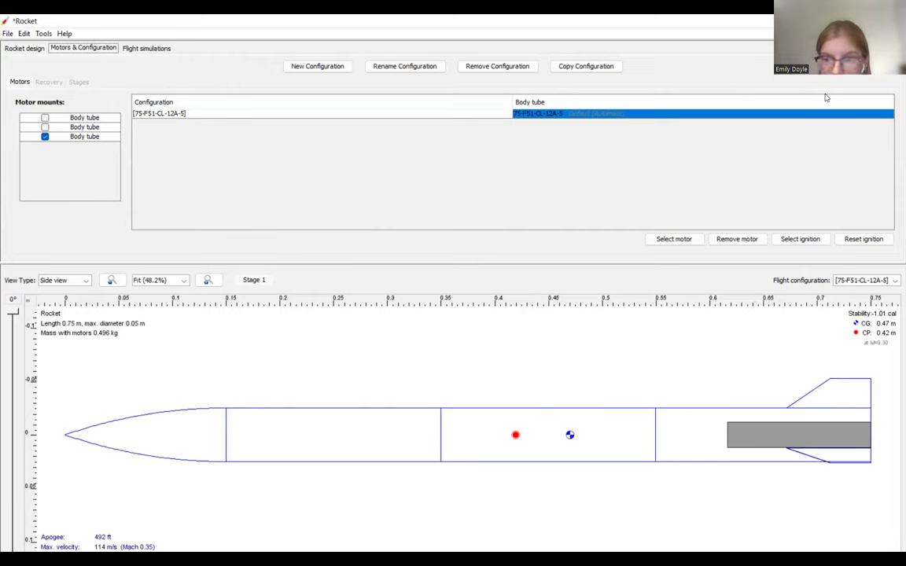
# - Among the flight simulations, select Simulation 5 and create a new simulation
pyautogui.click(146, 50)
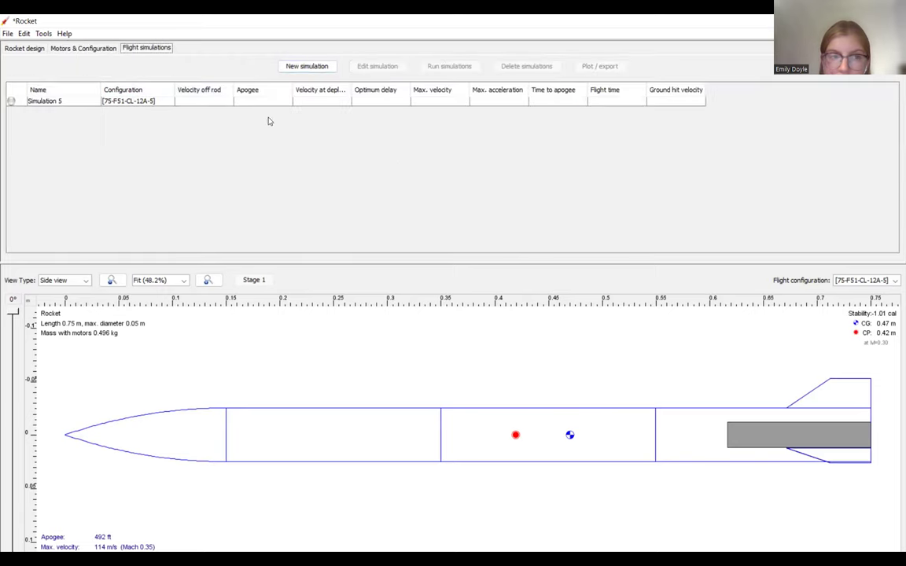
pyautogui.click(147, 103)
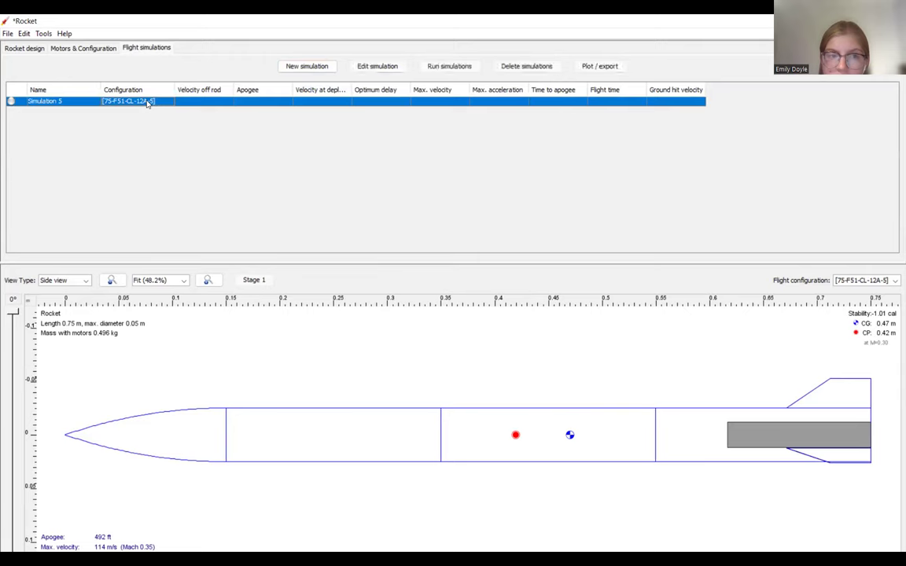
pyautogui.click(319, 67)
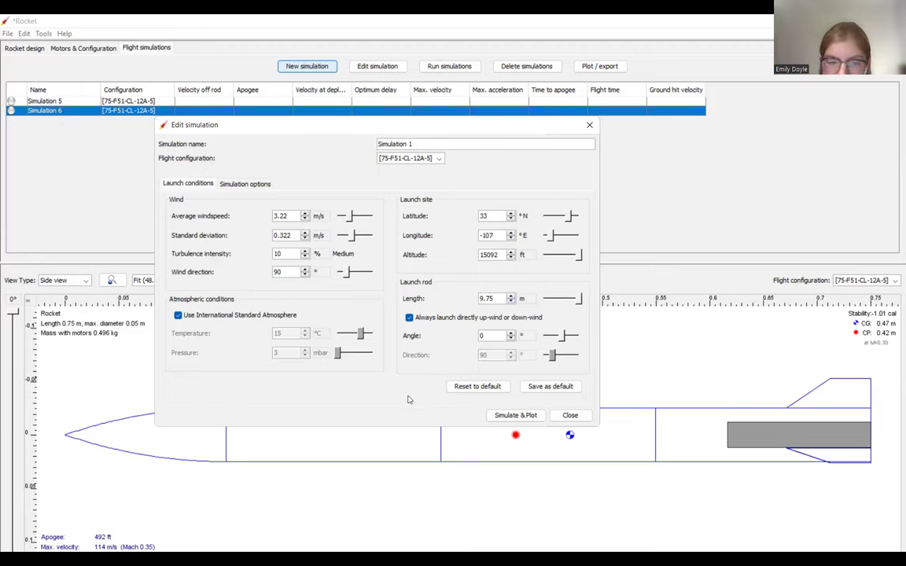
# - Run Simulate & Plot and browse the quantities offered for the second Y axis
pyautogui.click(533, 417)
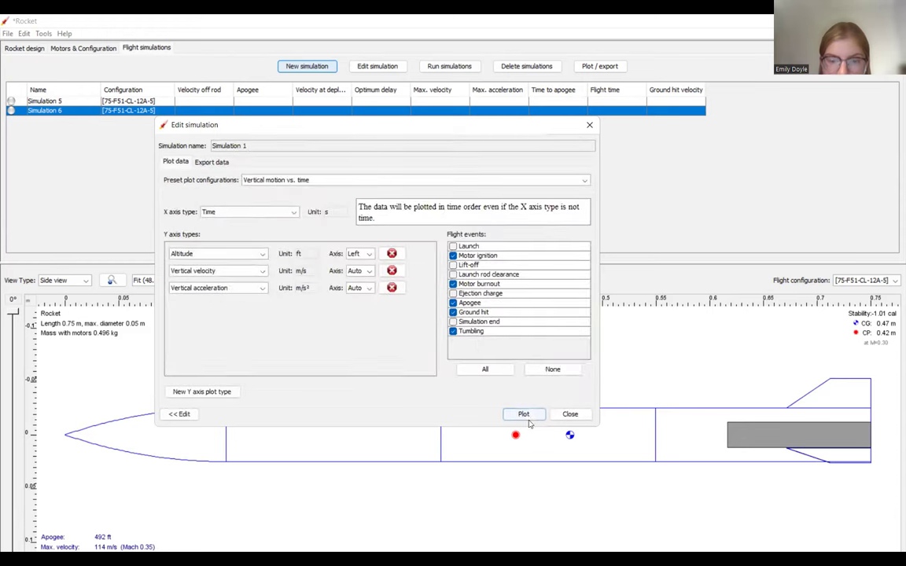
pyautogui.click(263, 270)
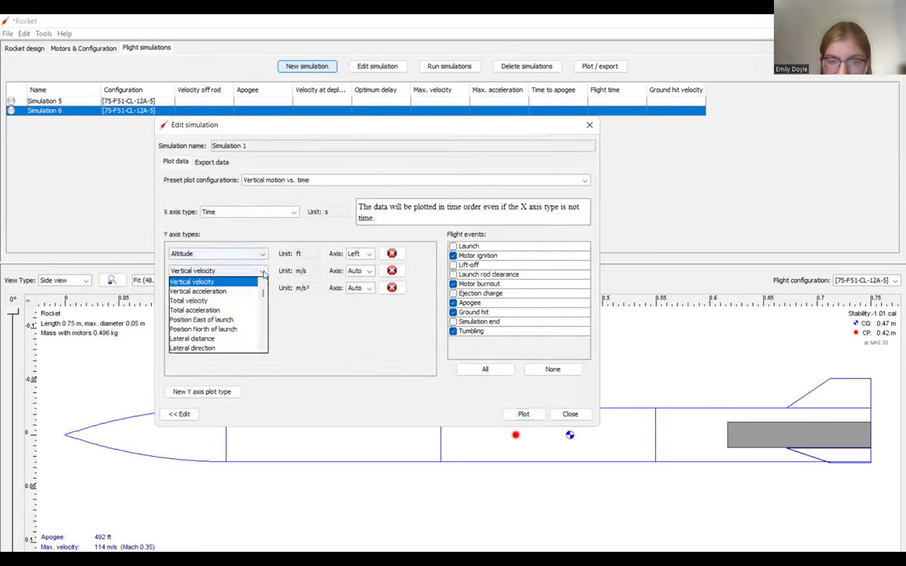
pyautogui.scroll(-6, 233, 343)
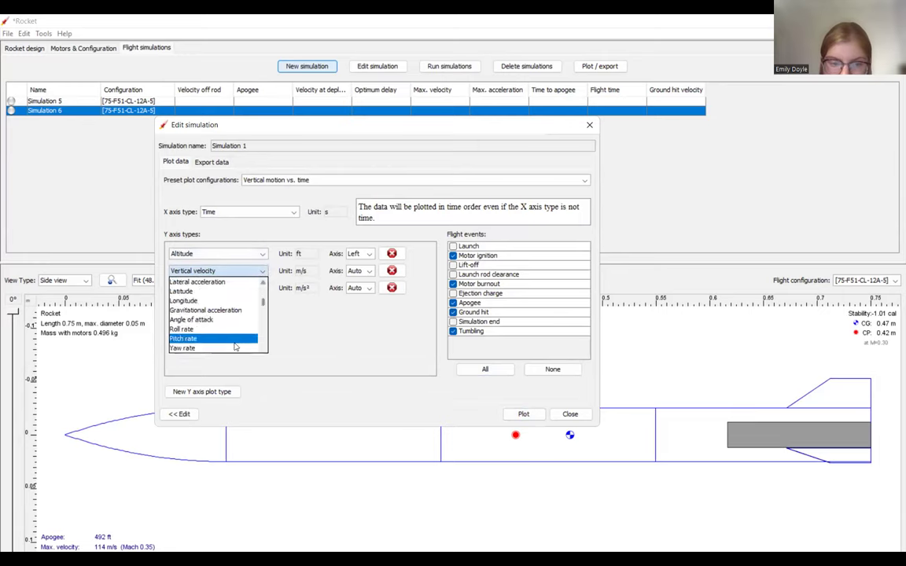
pyautogui.scroll(2, 232, 349)
pyautogui.scroll(5, 233, 338)
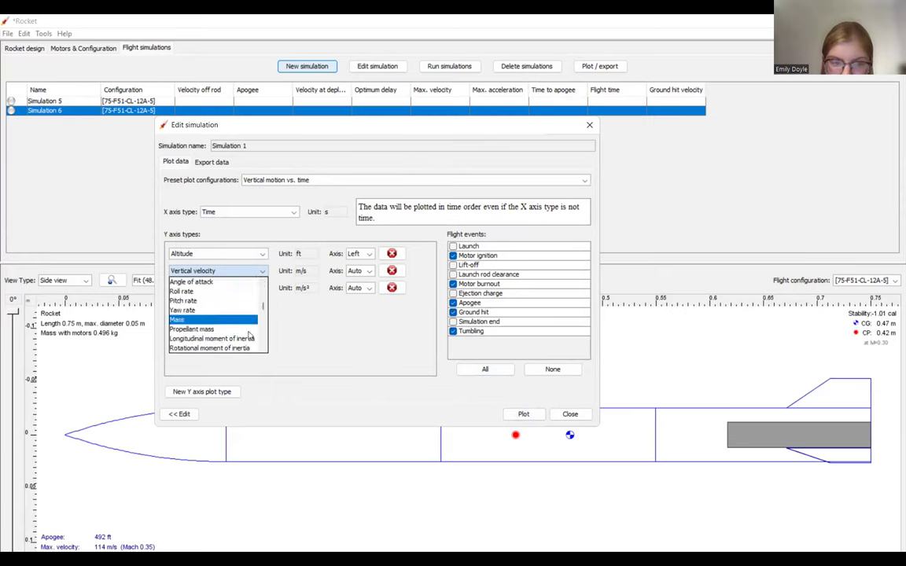
pyautogui.scroll(3, 224, 350)
pyautogui.scroll(2, 229, 340)
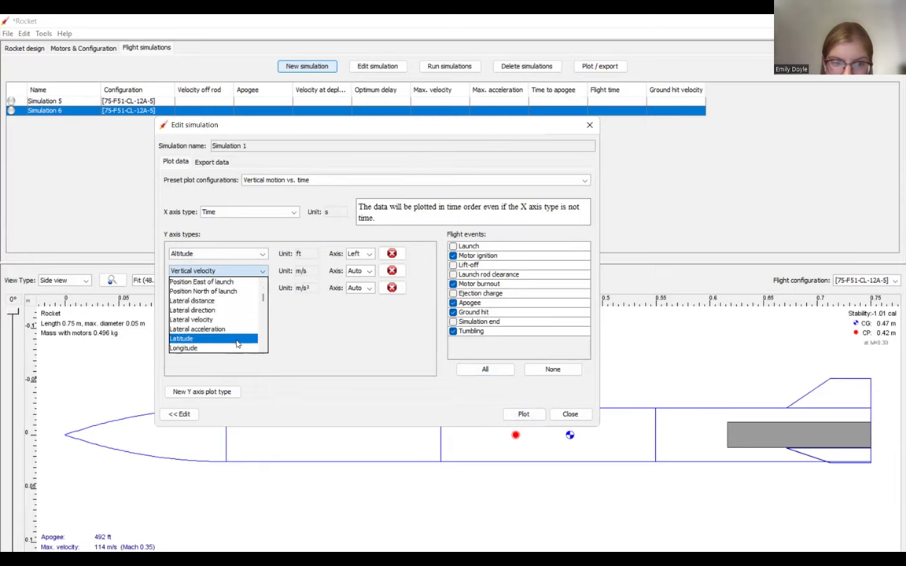
pyautogui.scroll(-2, 234, 343)
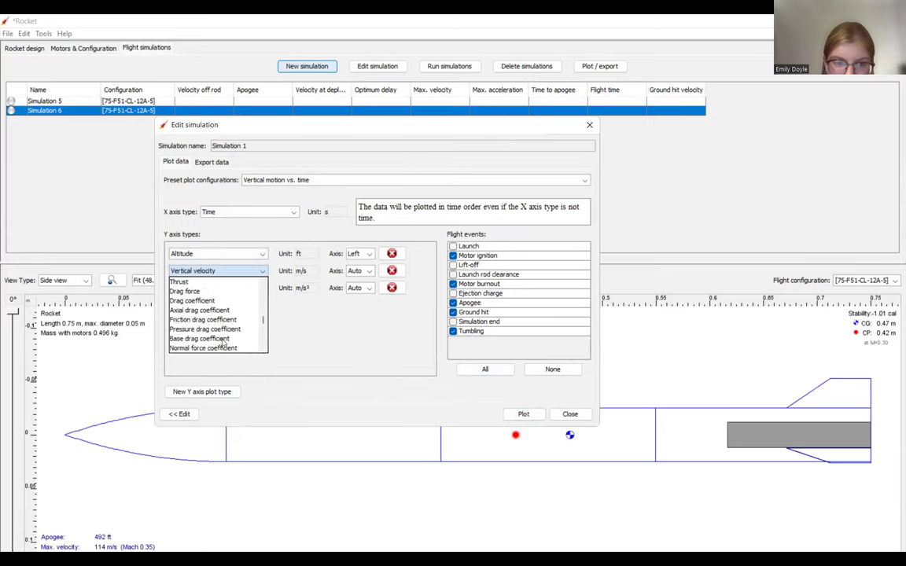
pyautogui.scroll(-1, 227, 345)
pyautogui.scroll(3, 228, 327)
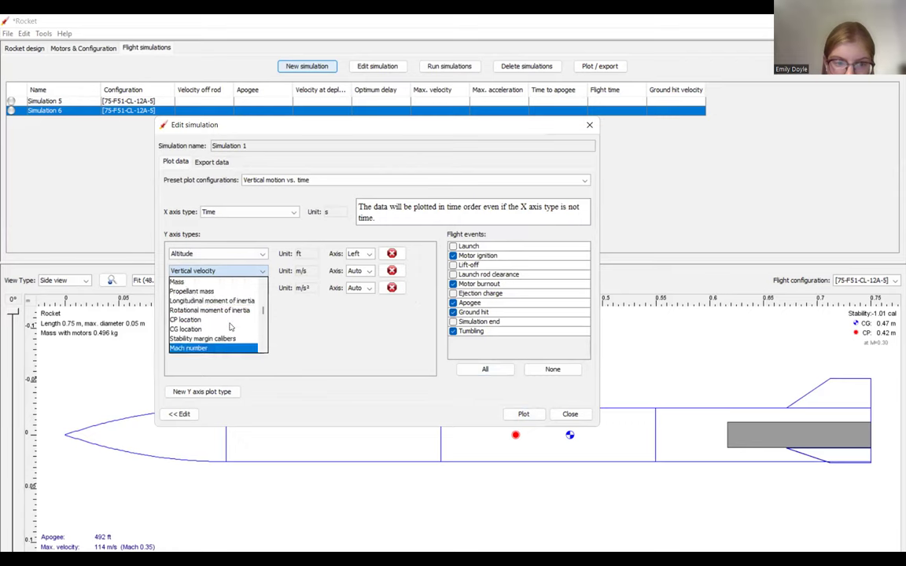
pyautogui.scroll(5, 230, 327)
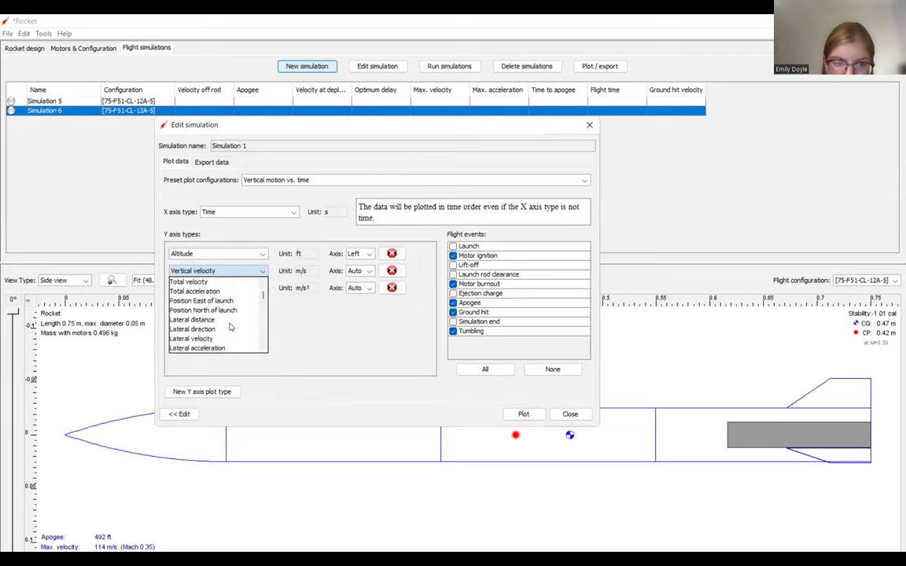
# - Set the second Y axis to Time, remove Vertical acceleration, and add a Vertical velocity series
pyautogui.click(207, 293)
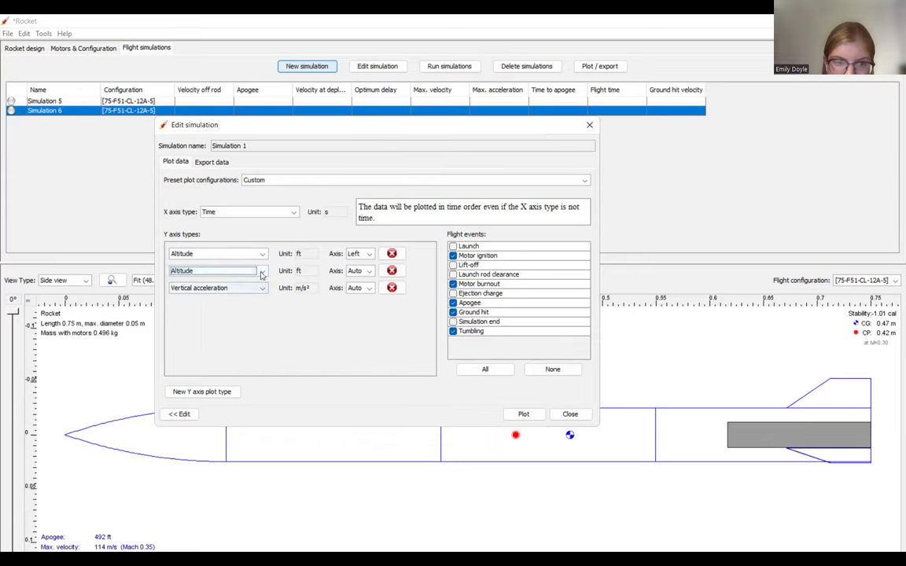
pyautogui.click(263, 270)
pyautogui.click(236, 282)
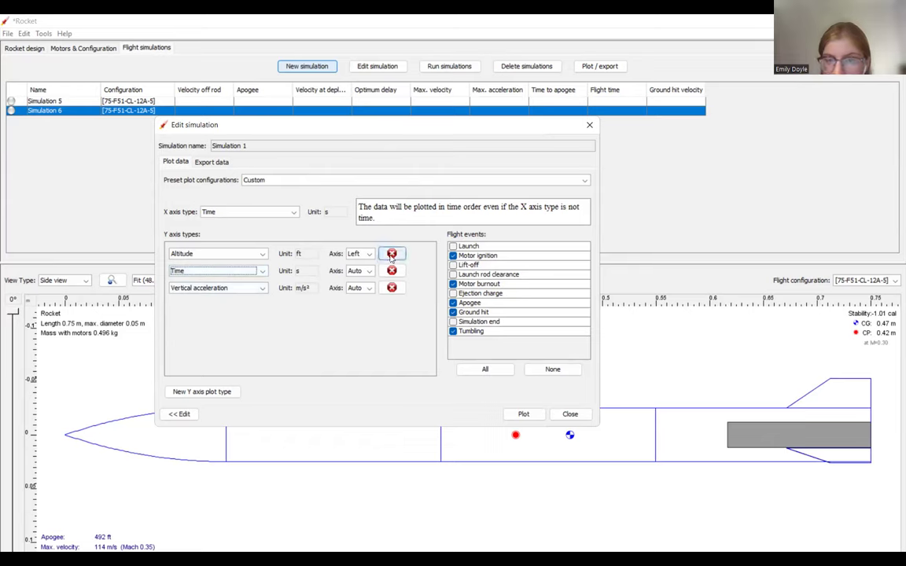
pyautogui.click(392, 287)
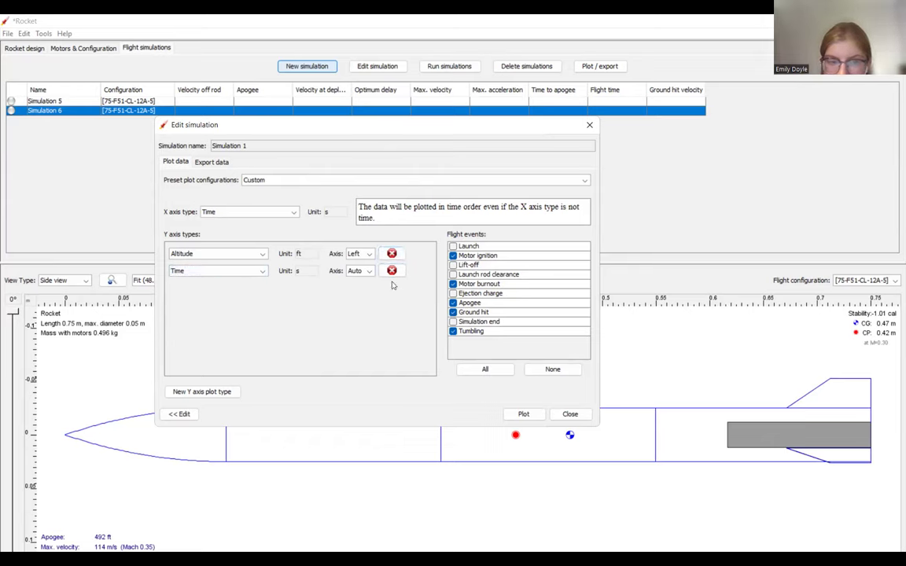
pyautogui.click(236, 393)
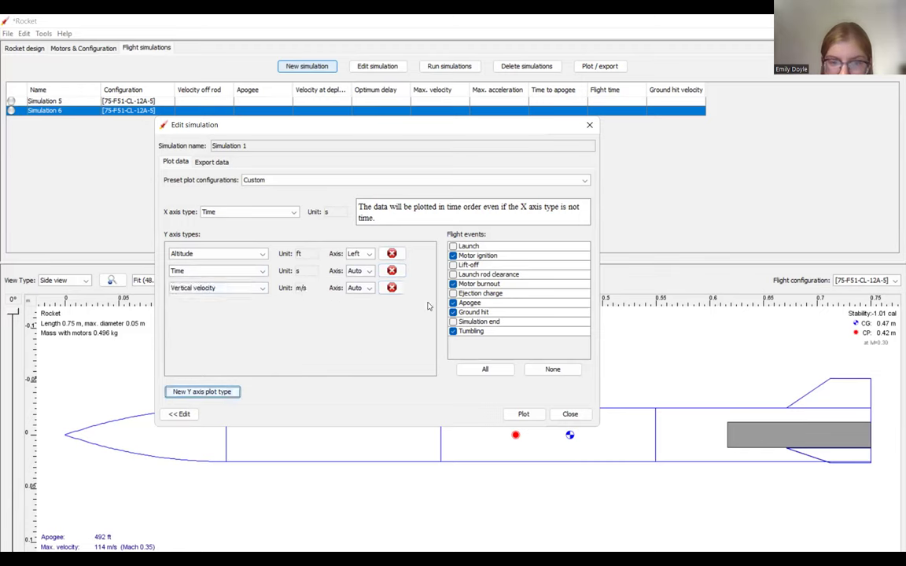
# - Mark the Lift-off flight event on the plot, keeping Motor ignition marked
pyautogui.click(455, 246)
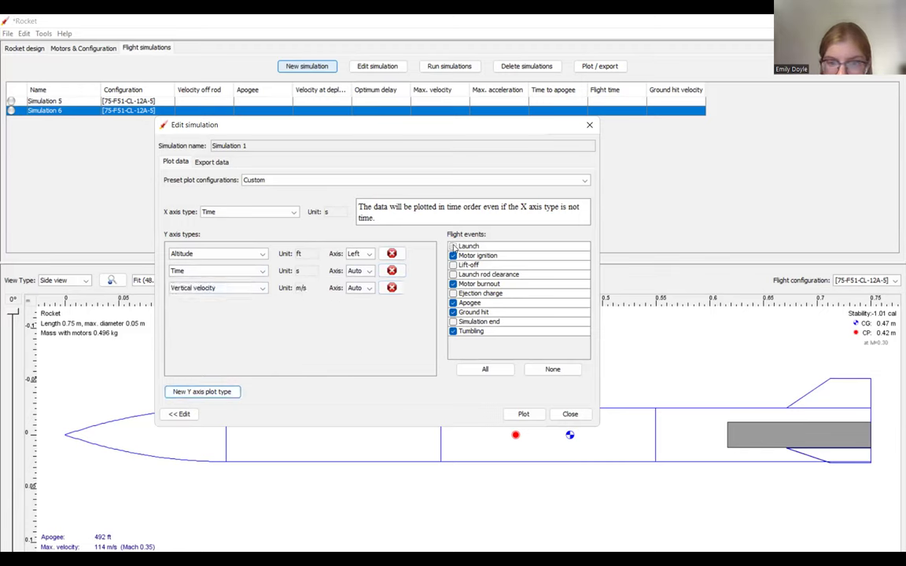
pyautogui.click(453, 265)
pyautogui.click(453, 274)
pyautogui.click(453, 274)
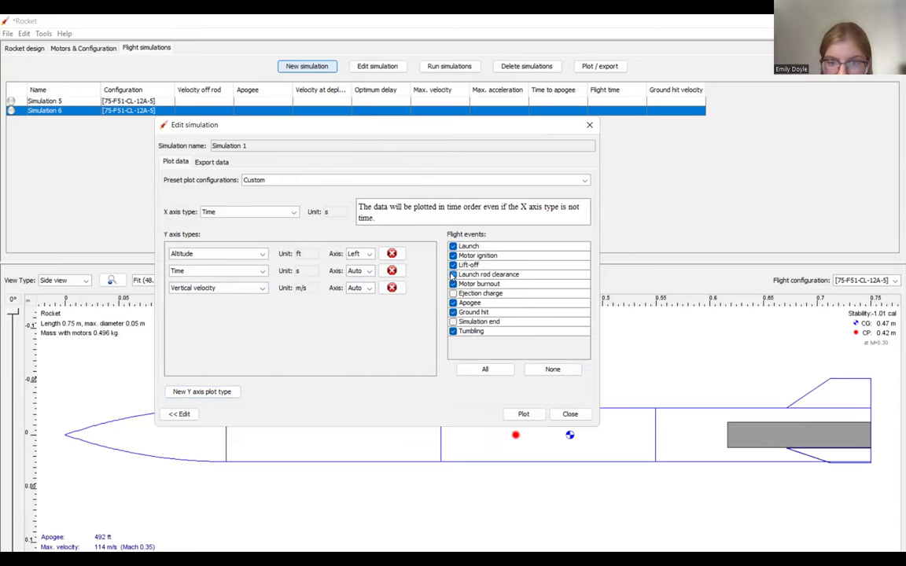
pyautogui.click(453, 256)
pyautogui.click(454, 246)
pyautogui.click(453, 255)
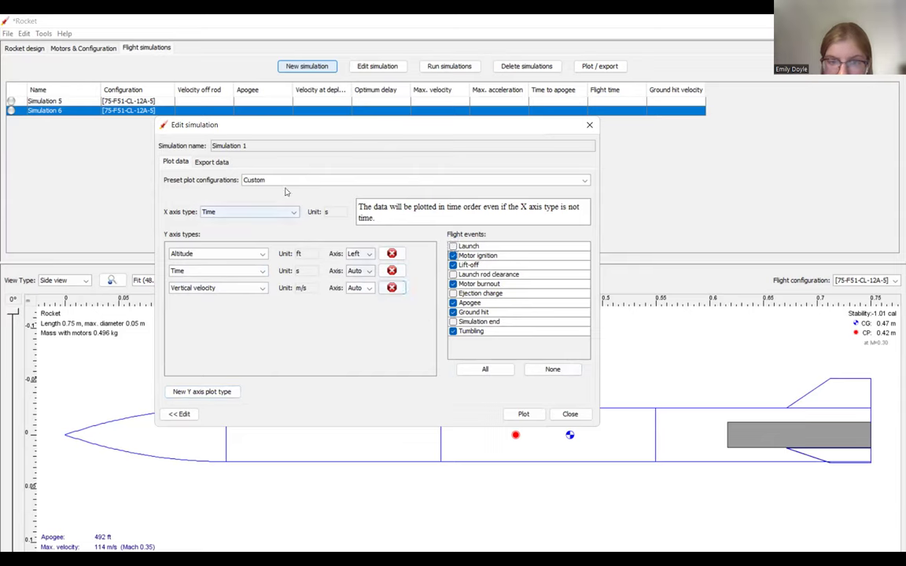
pyautogui.click(214, 163)
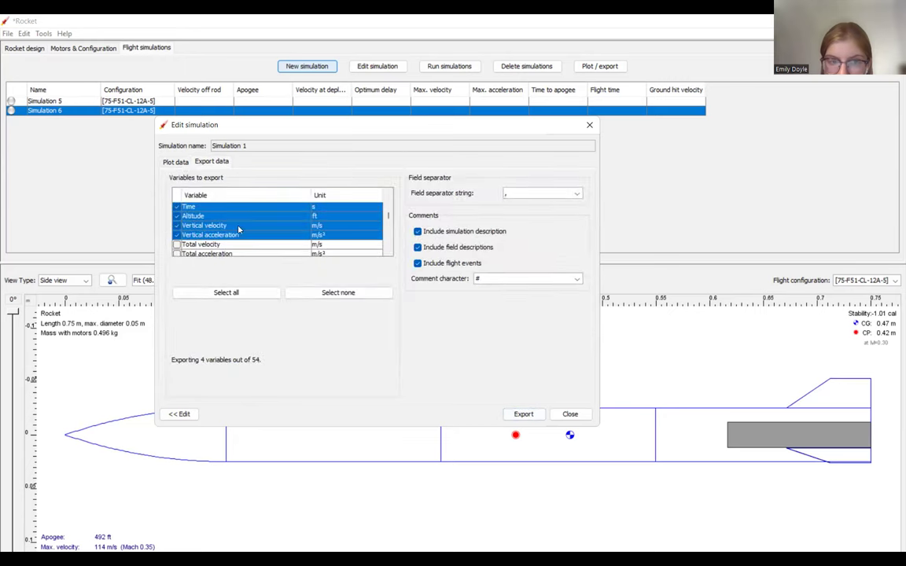
pyautogui.scroll(-6, 242, 240)
pyautogui.scroll(4, 242, 239)
pyautogui.scroll(2, 243, 240)
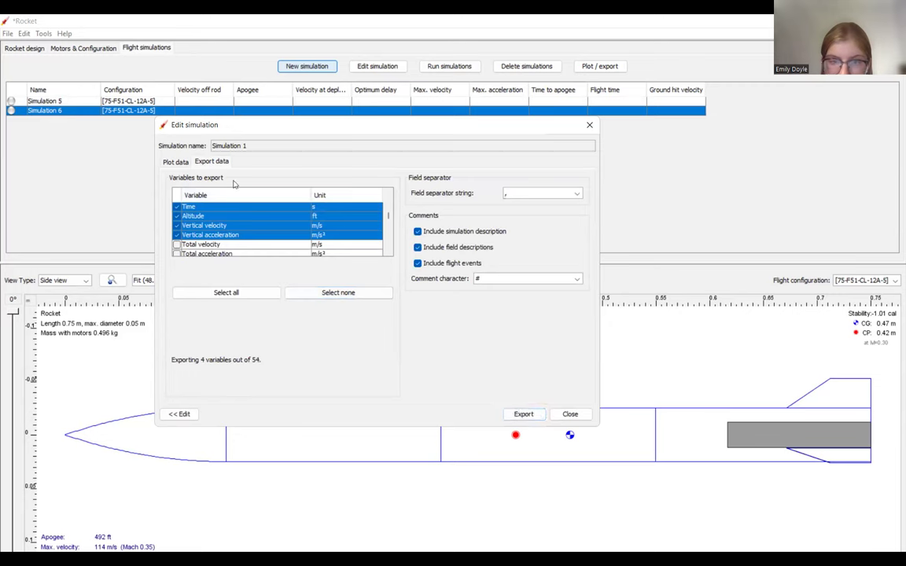
pyautogui.click(187, 162)
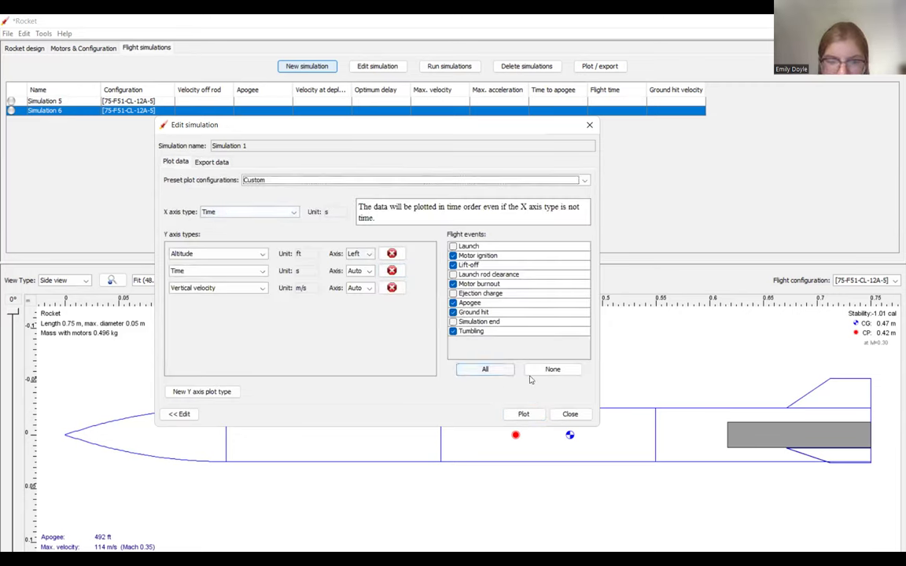
# - Plot Simulation 1, review the altitude/velocity/time graph, then close the plot window
pyautogui.click(523, 415)
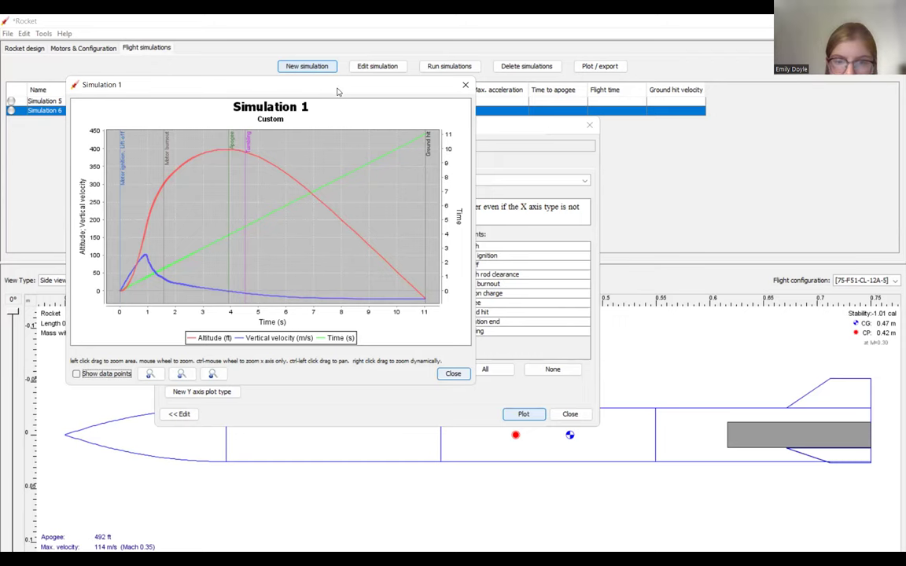
pyautogui.moveTo(338, 92); pyautogui.dragTo(471, 114)
pyautogui.click(585, 395)
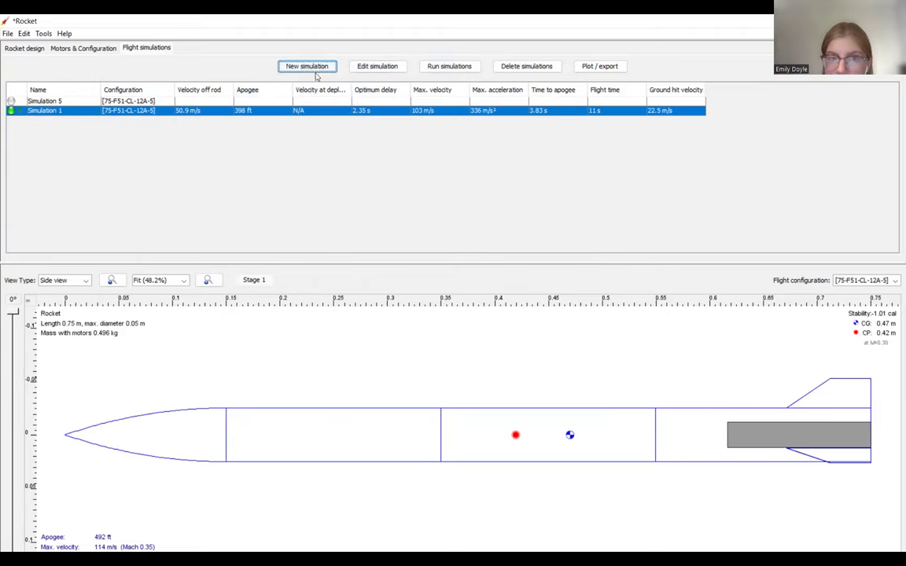
# - Pass through Motors & Configuration back to the Rocket design view
pyautogui.click(56, 49)
pyautogui.click(30, 47)
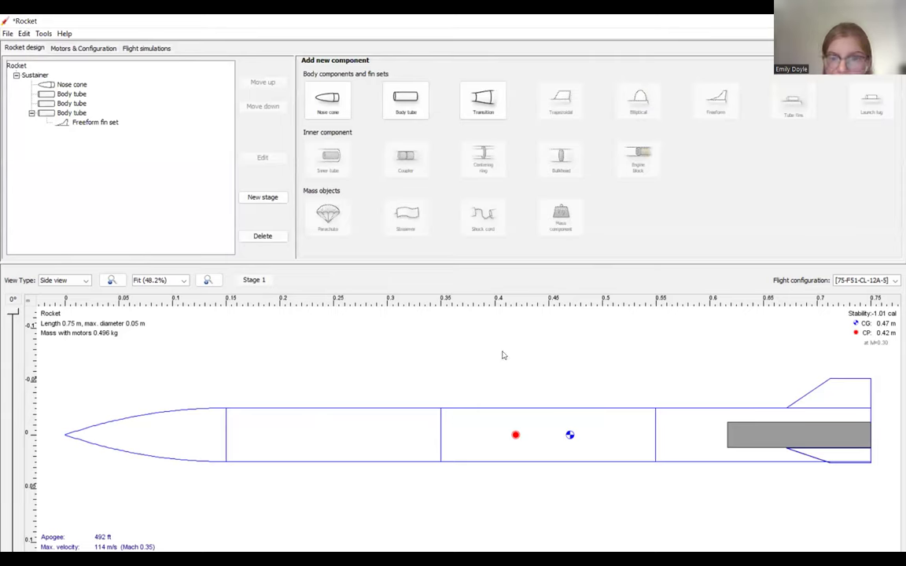